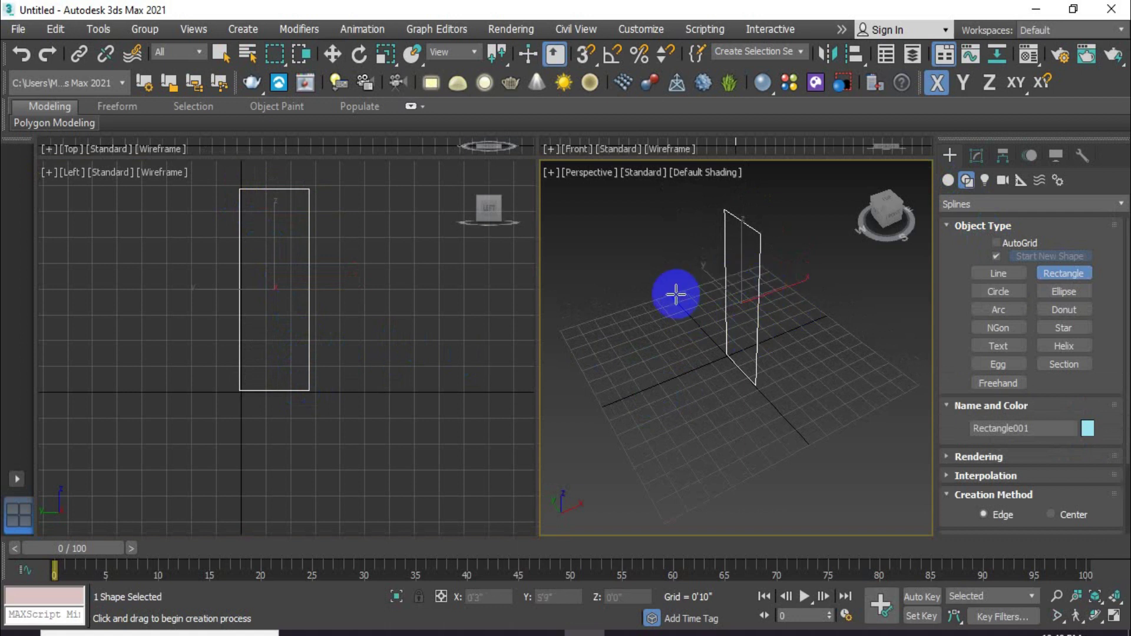
- Convert the upright rectangle to an Editable Spline
click(333, 54)
right_click(310, 273)
right_click(312, 276)
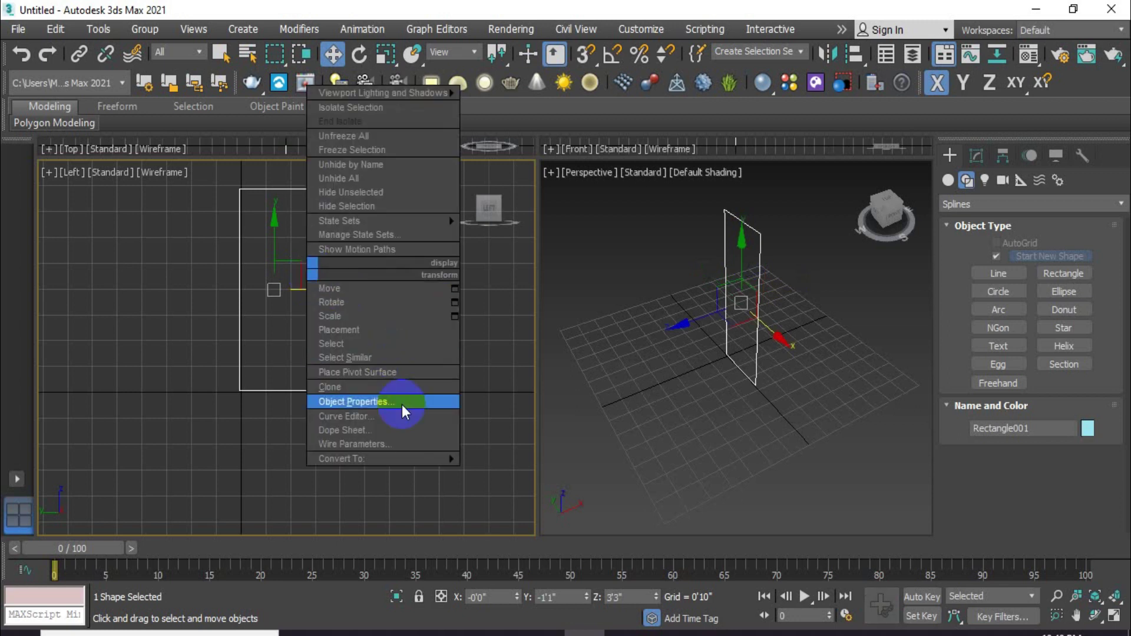
mouse_move(388, 459)
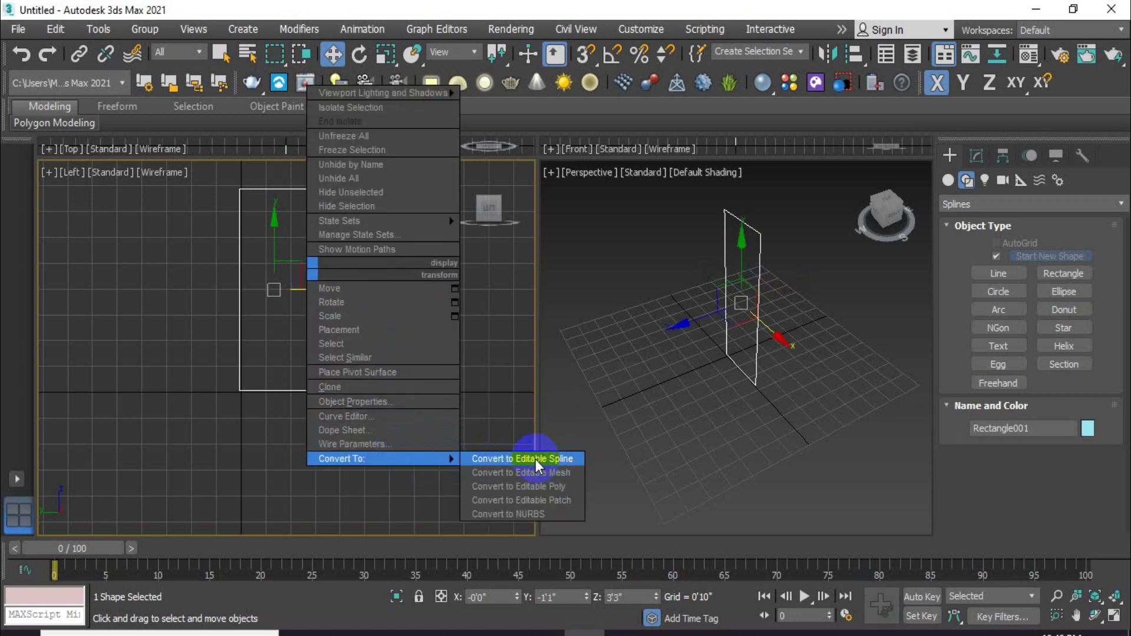
click(567, 461)
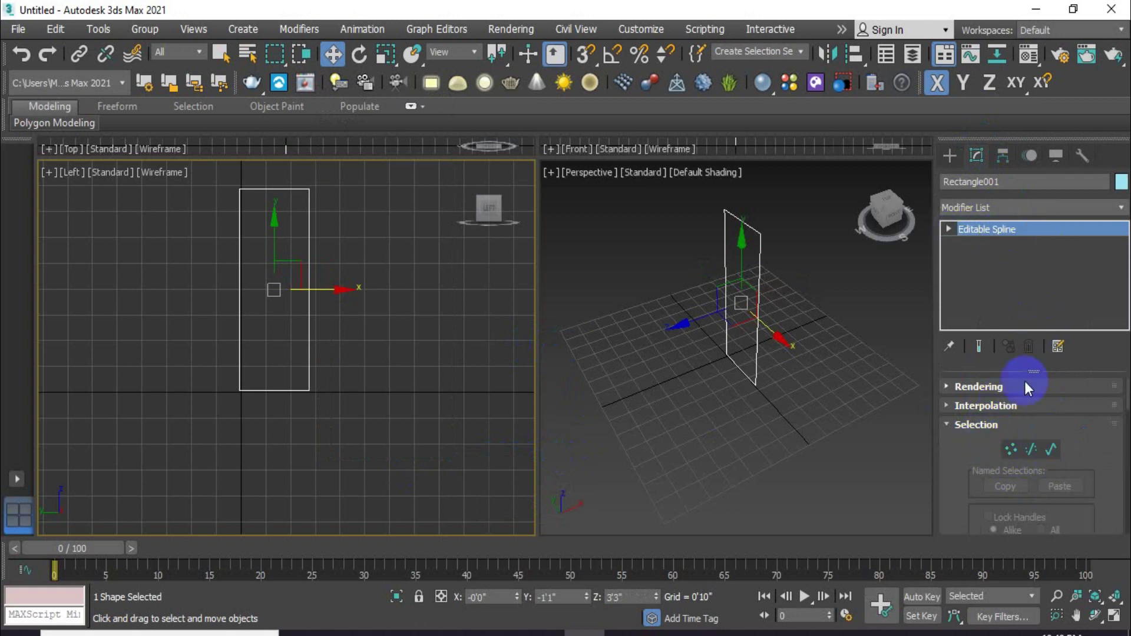
- Select the vertical segment farthest along the rectangle's local X in the Left view and divide it with a value of 5
click(1031, 450)
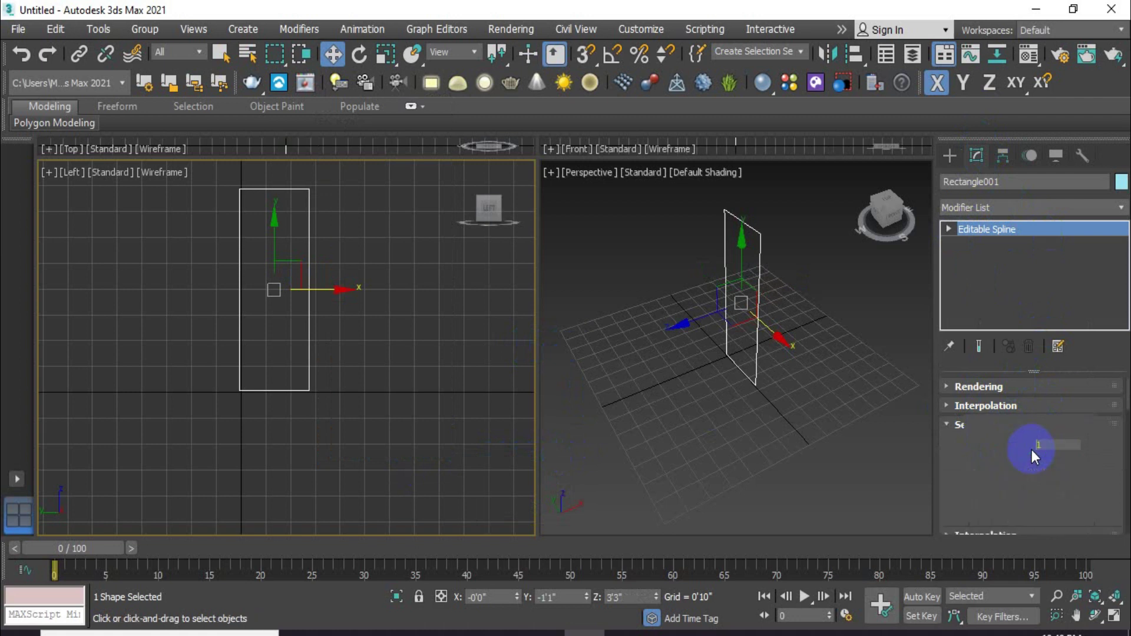
click(311, 265)
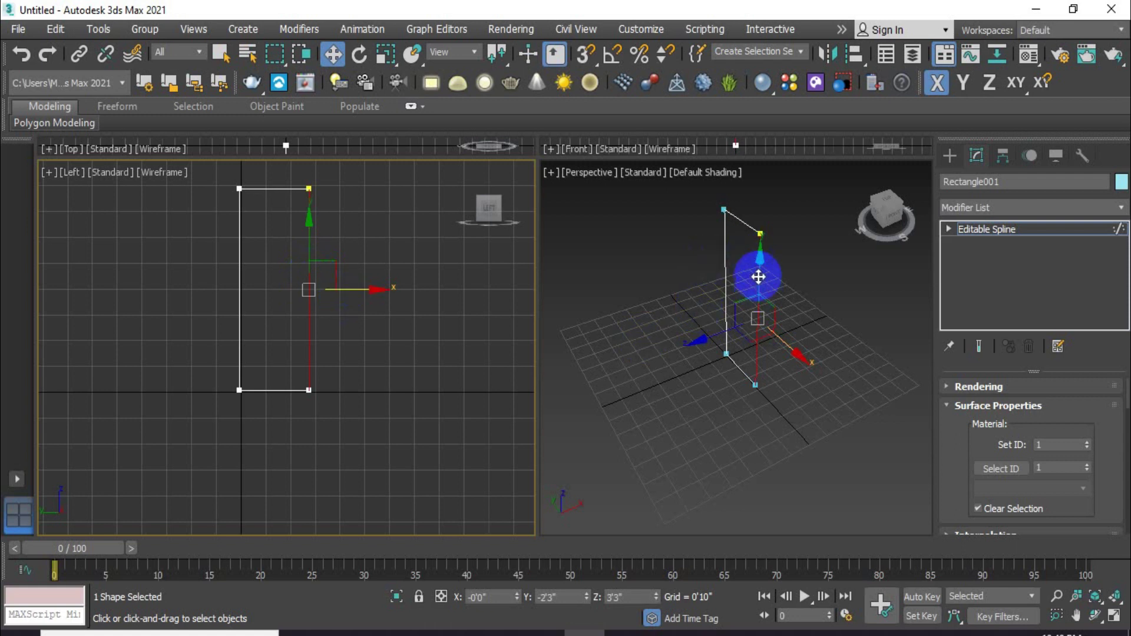
scroll(953, 473, down, 5)
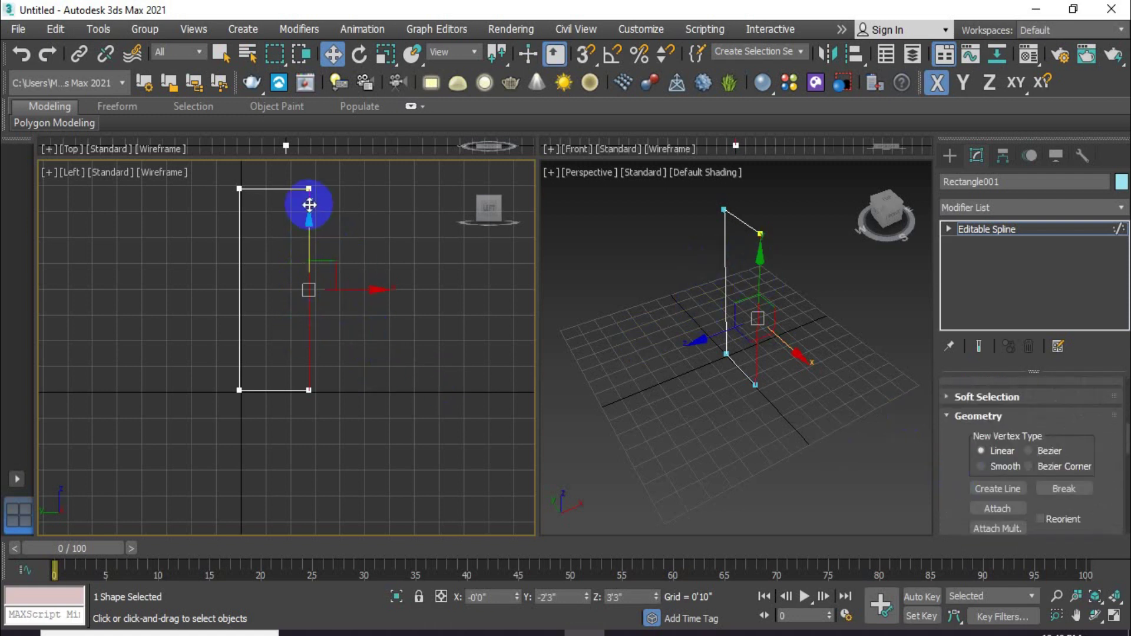
scroll(320, 274, up, 3)
middle_drag(334, 249, 356, 294)
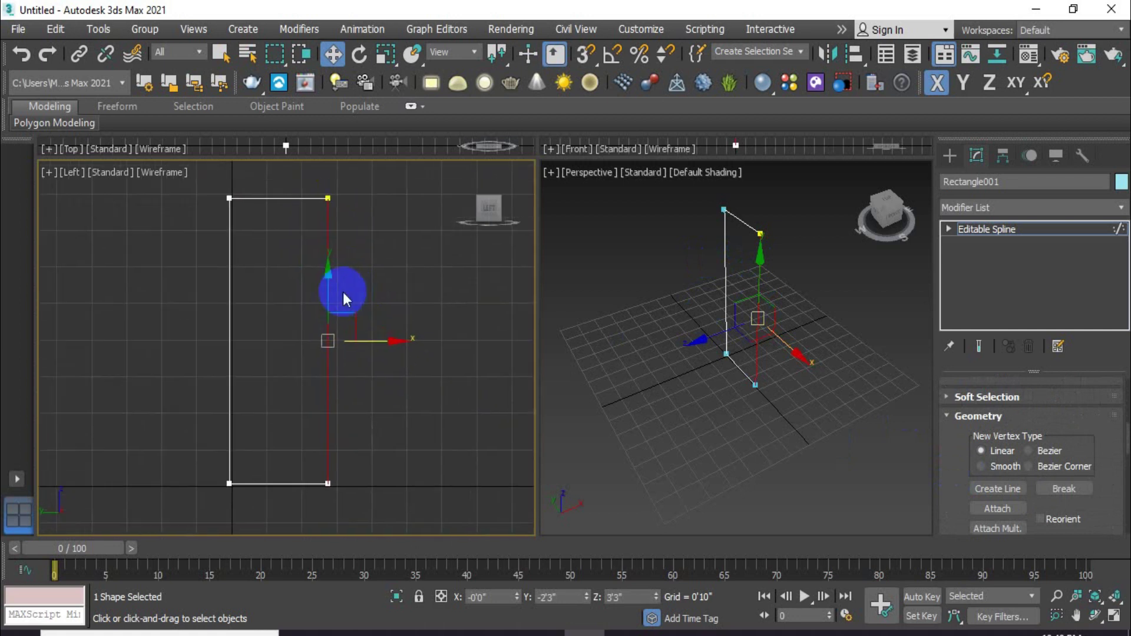
scroll(961, 489, down, 10)
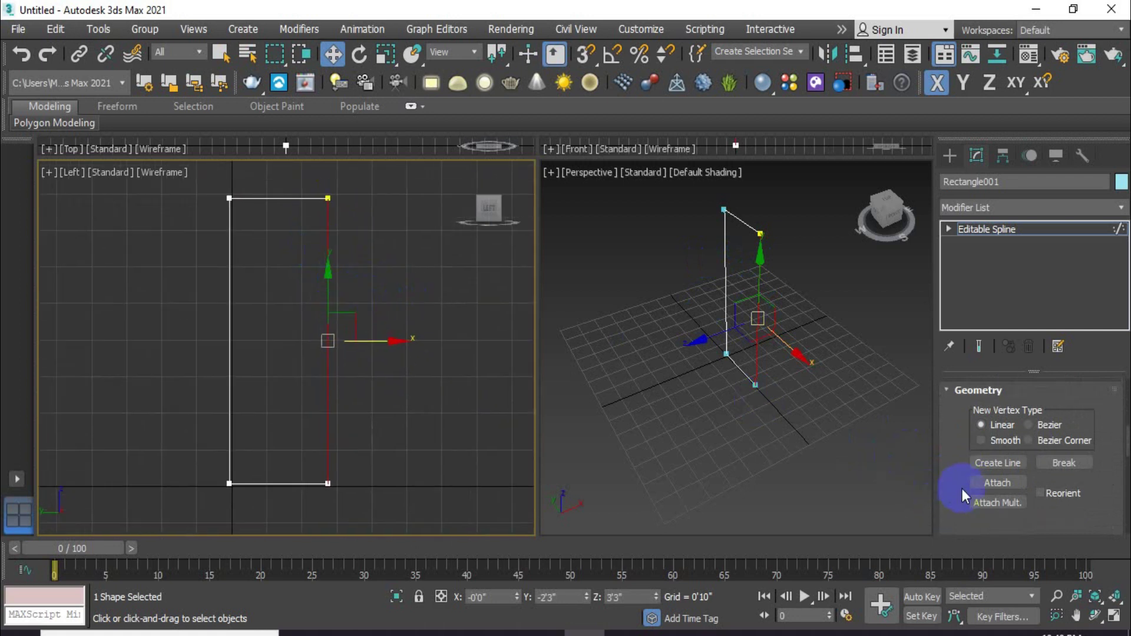
scroll(955, 479, down, 5)
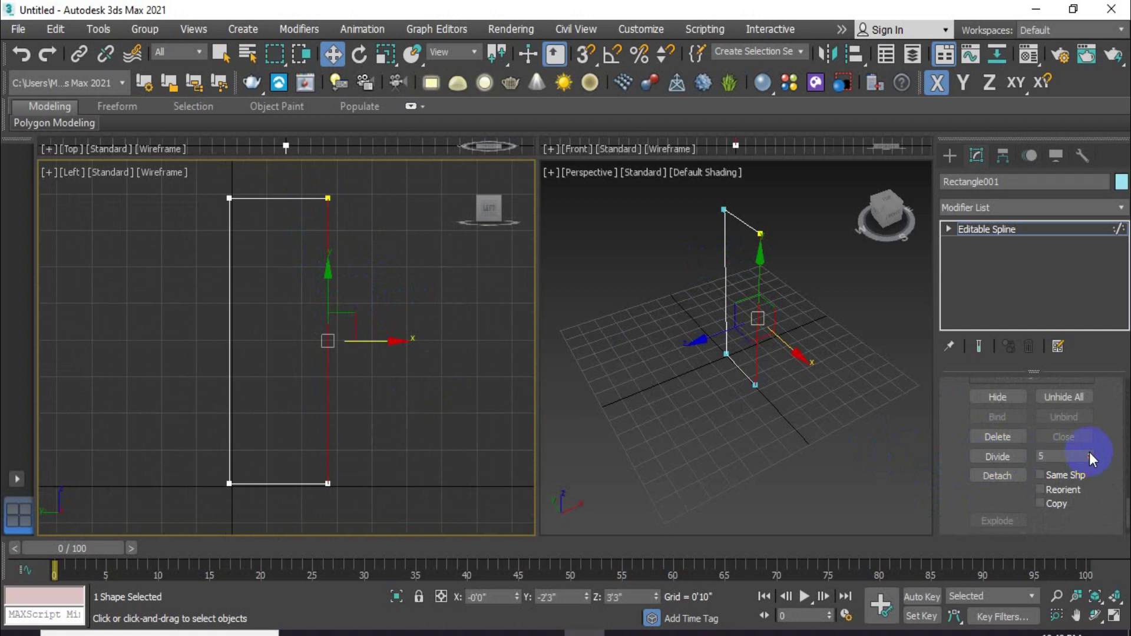
click(1061, 457)
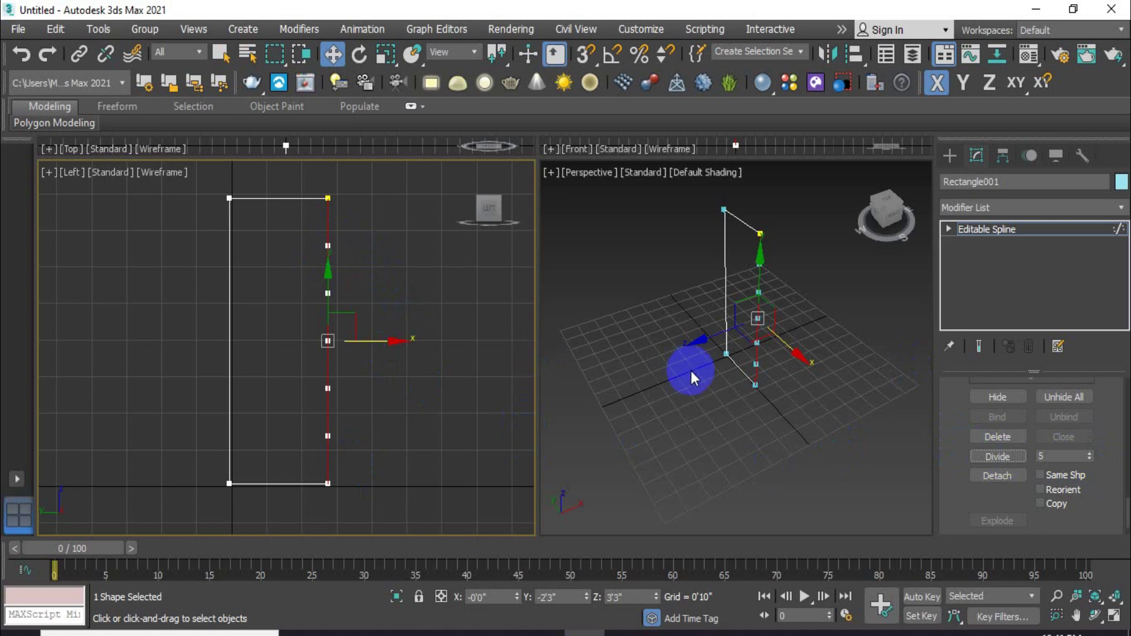
- At vertex level, move the upper two new vertices of the divided edge along X, the first inward and the second outward
scroll(964, 439, up, 10)
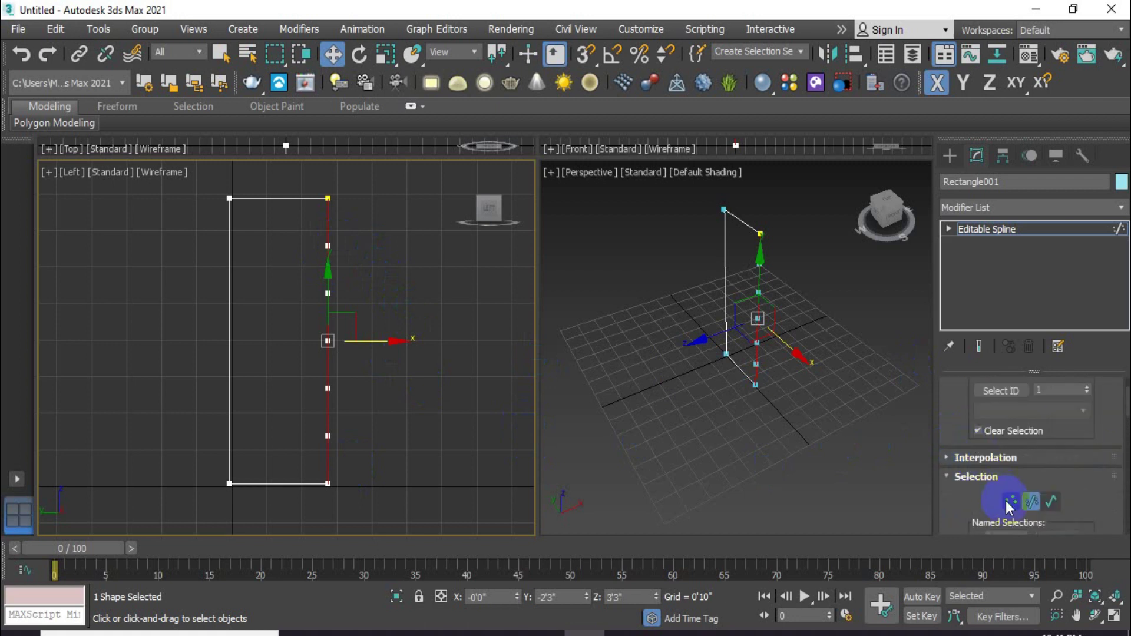
click(1028, 501)
drag(348, 234, 306, 254)
drag(391, 237, 341, 245)
click(328, 246)
click(328, 293)
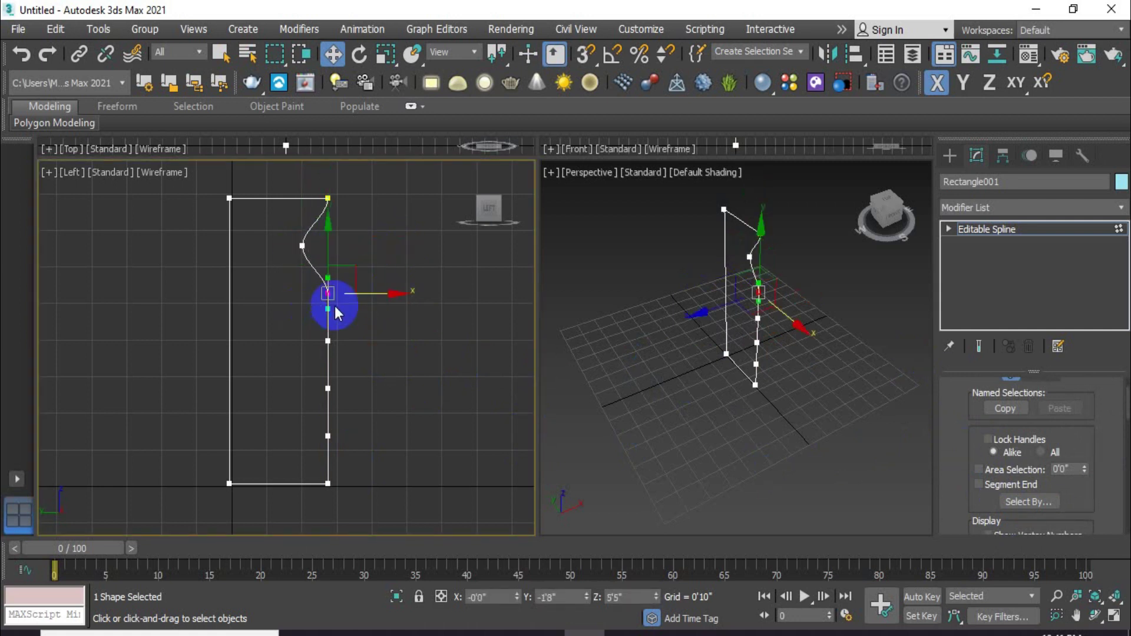
drag(365, 293, 386, 288)
- Move the three lower division vertices along X alternately inward, outward and inward to complete the wavy edge
click(328, 339)
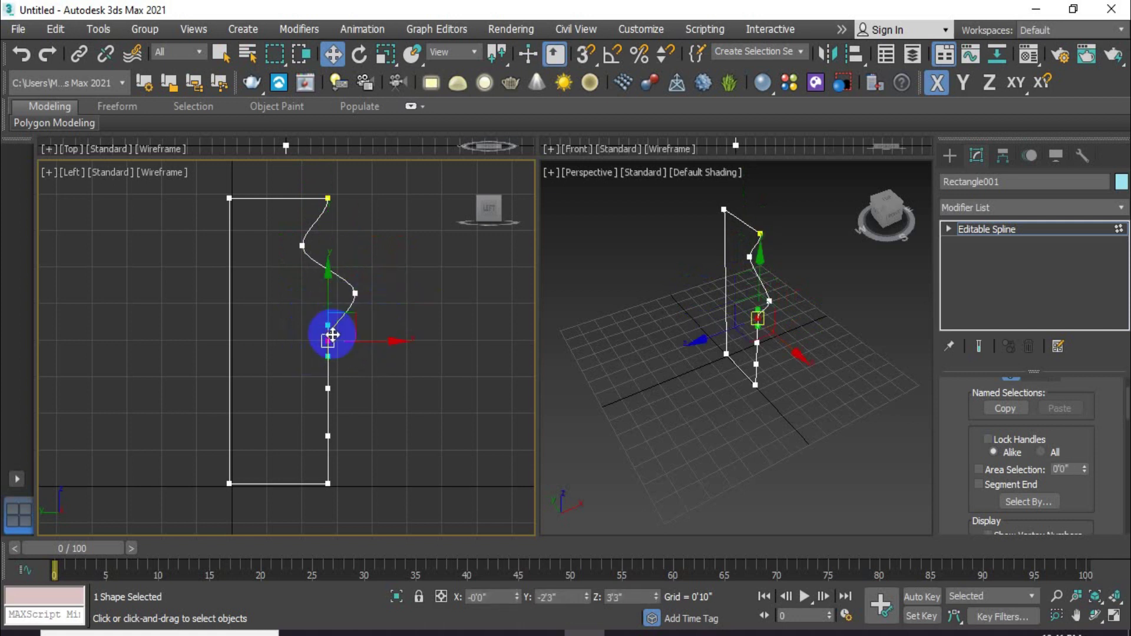
right_click(329, 340)
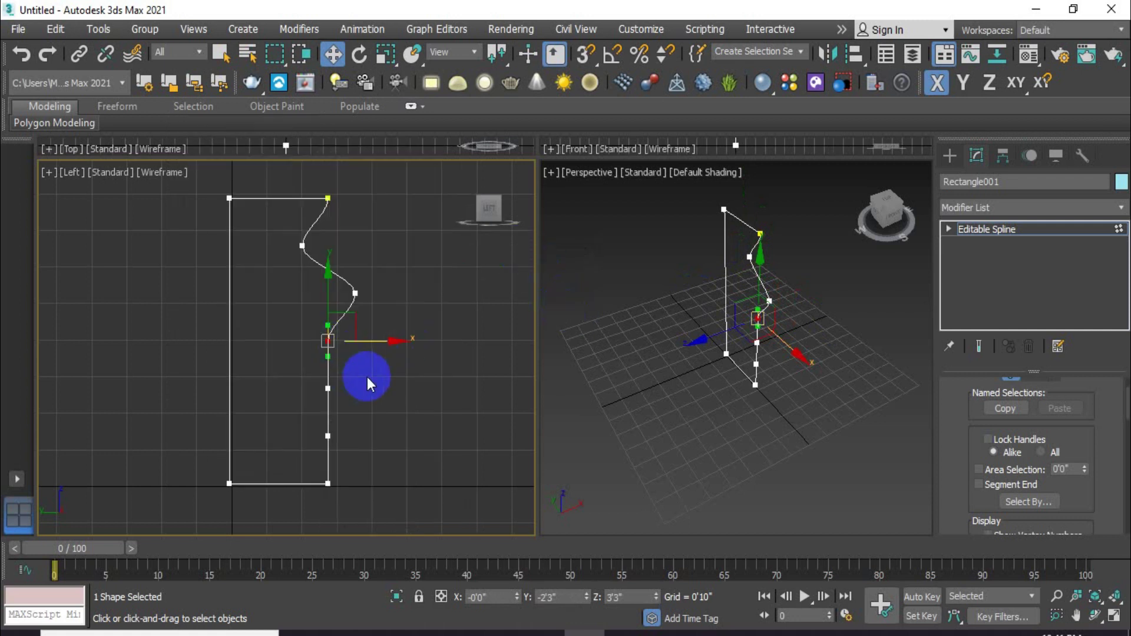
drag(374, 335, 338, 336)
drag(334, 396, 405, 388)
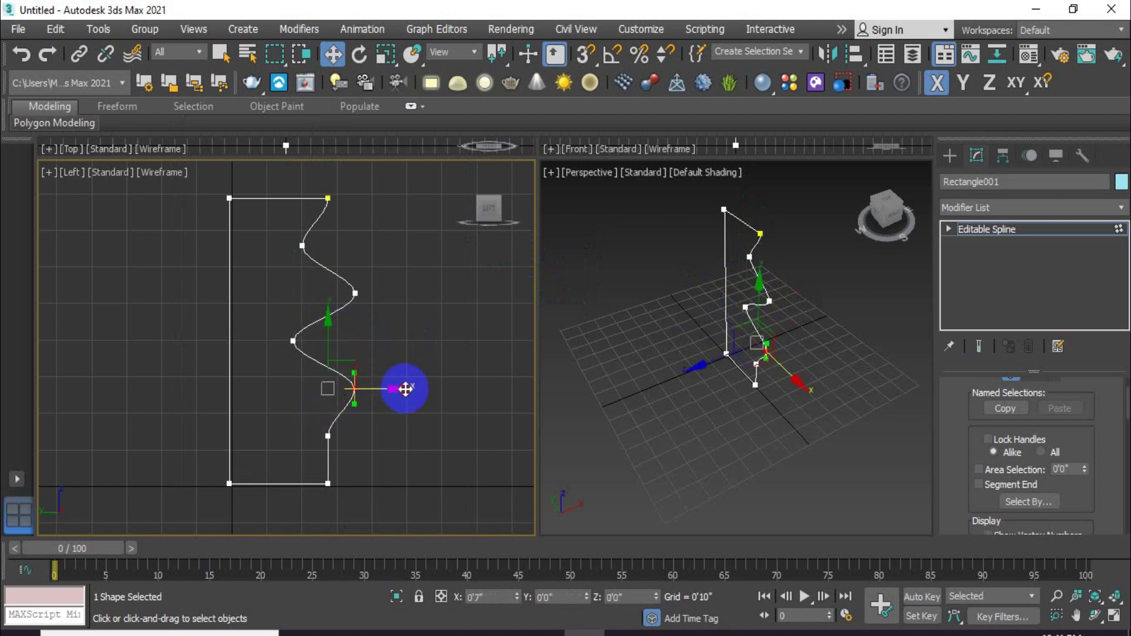
mouse_move(353, 433)
mouse_down()
mouse_move(312, 448)
mouse_move(356, 443)
mouse_up()
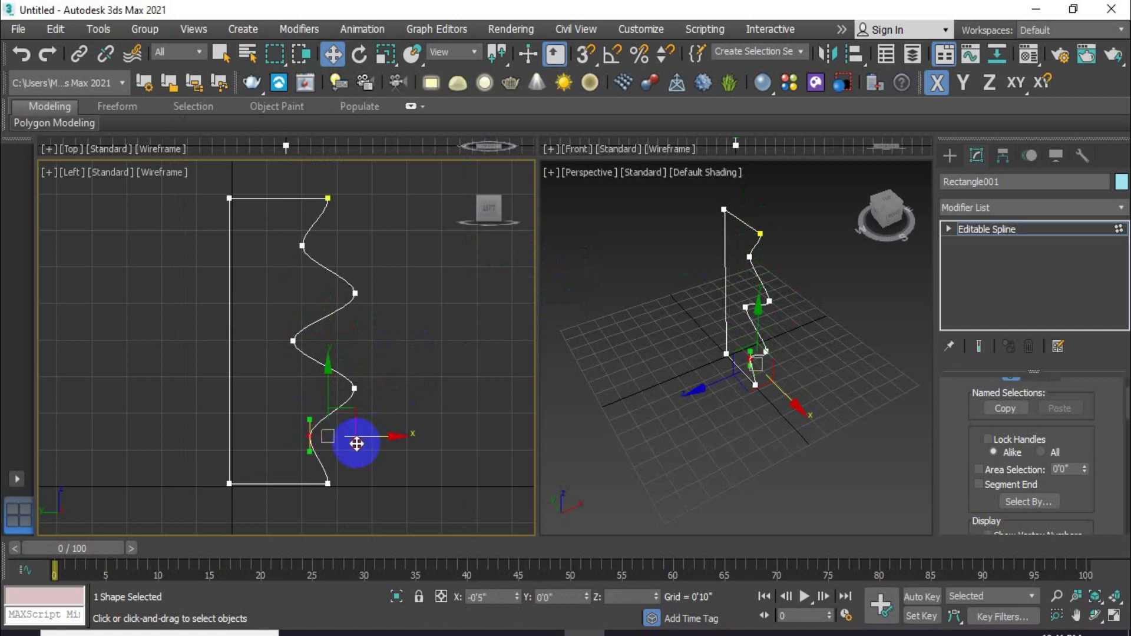
click(407, 368)
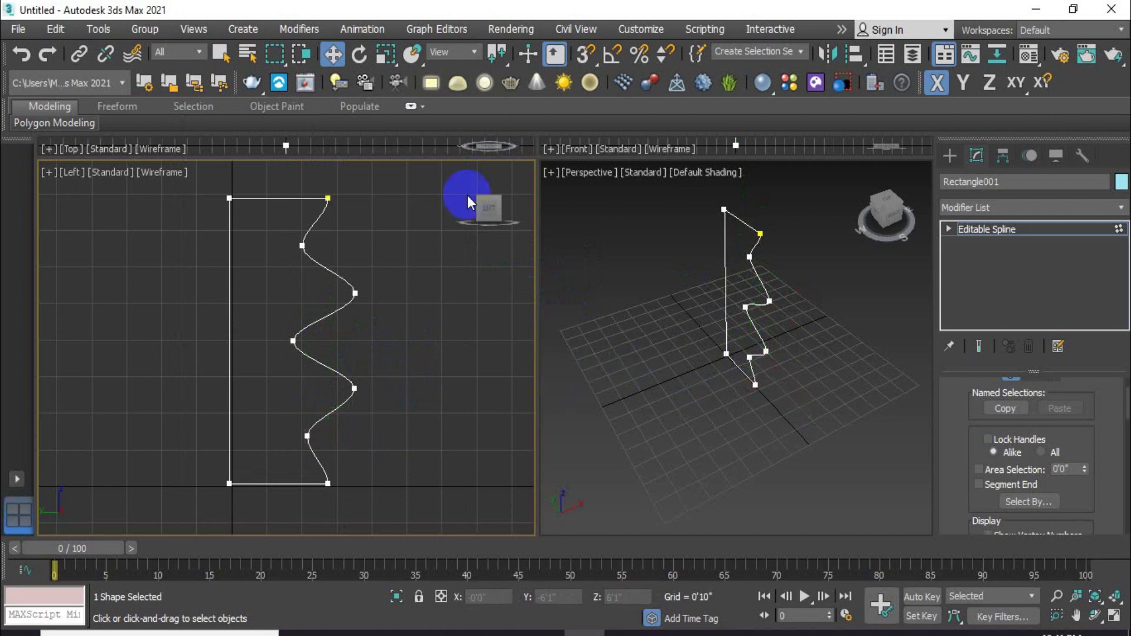
- Leave vertex editing and move the whole wavy shape along X in the Perspective view to about 5'7"
click(949, 157)
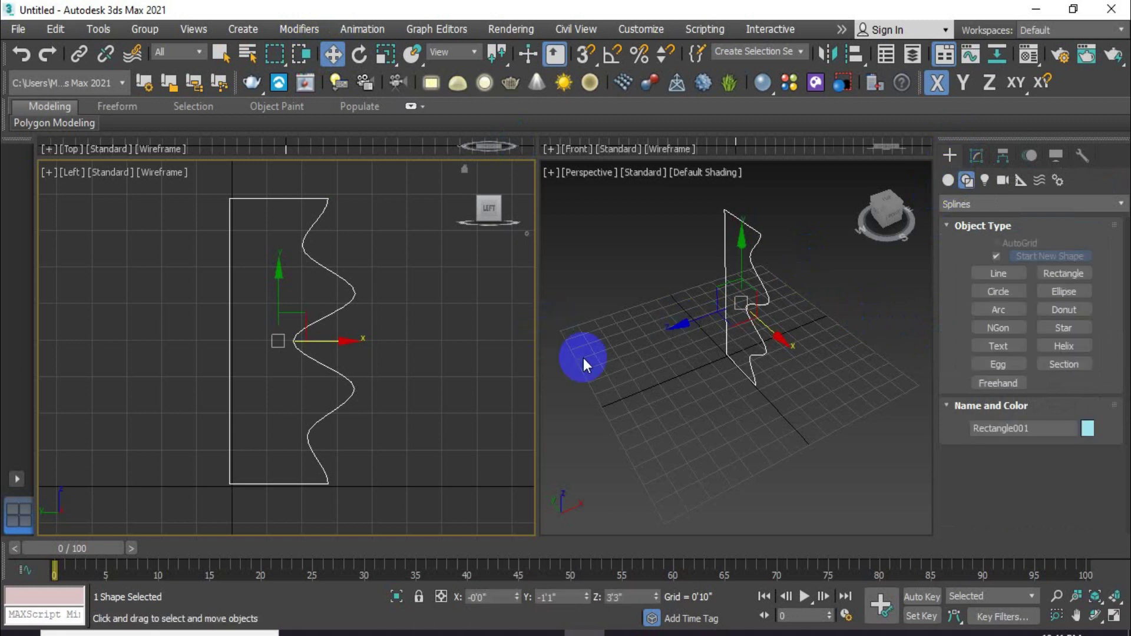
alt+middle_drag(642, 360, 754, 341)
drag(783, 305, 860, 273)
middle_drag(750, 387, 732, 384)
drag(537, 307, 441, 305)
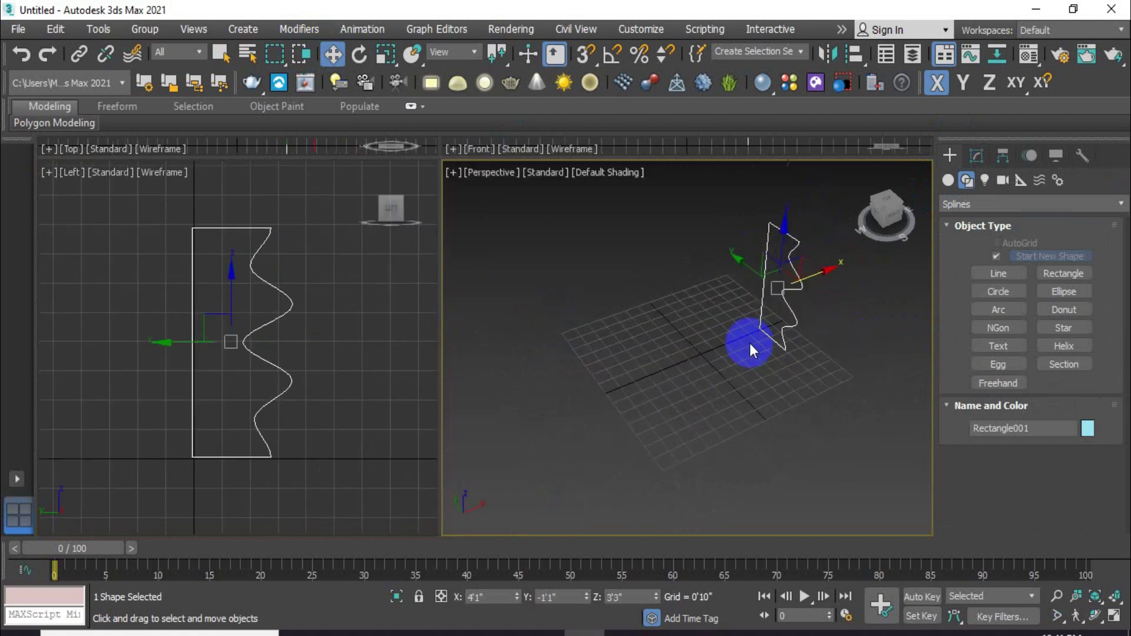
drag(816, 272, 834, 268)
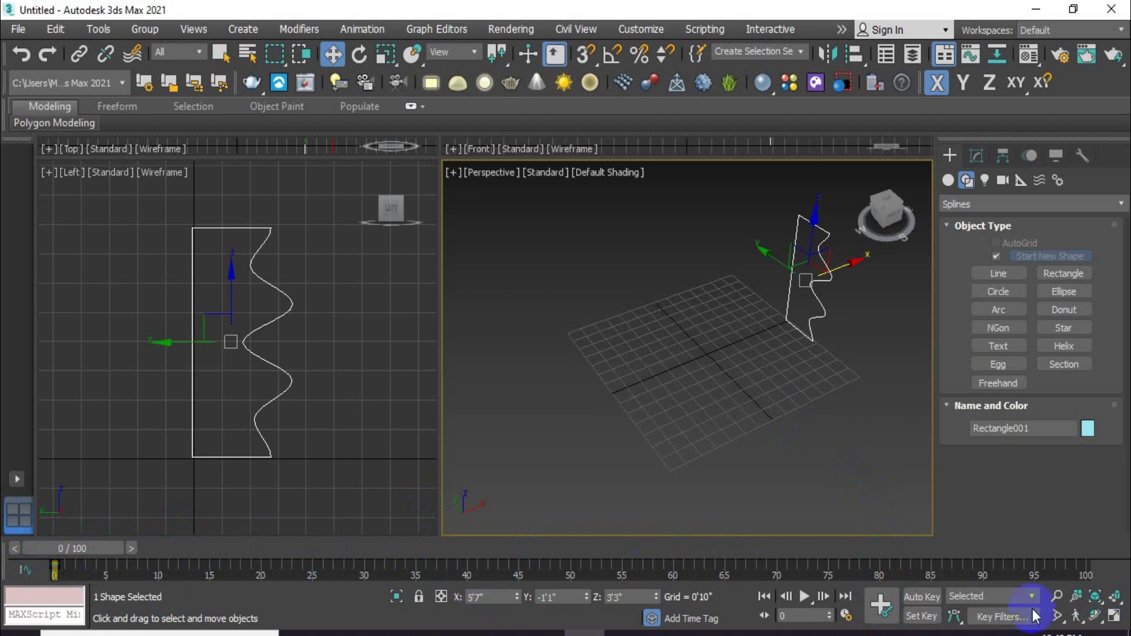
- Turn on Auto Key and, at frame 100, move the shape along X across the grid to about -7'4"
click(922, 597)
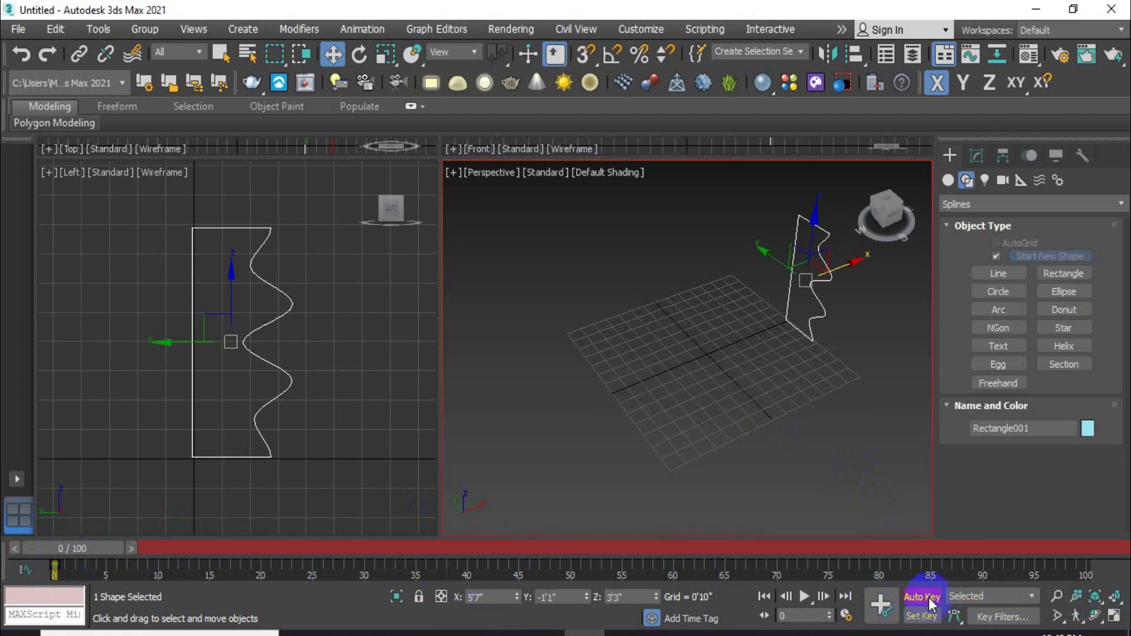
drag(80, 553, 1088, 551)
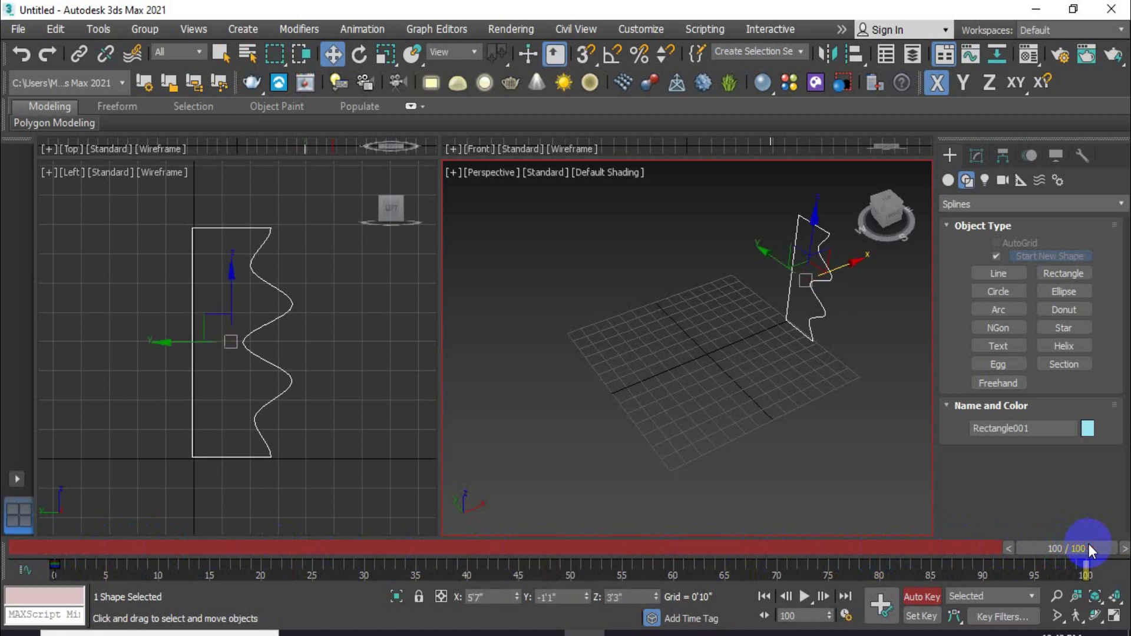
drag(841, 270, 621, 348)
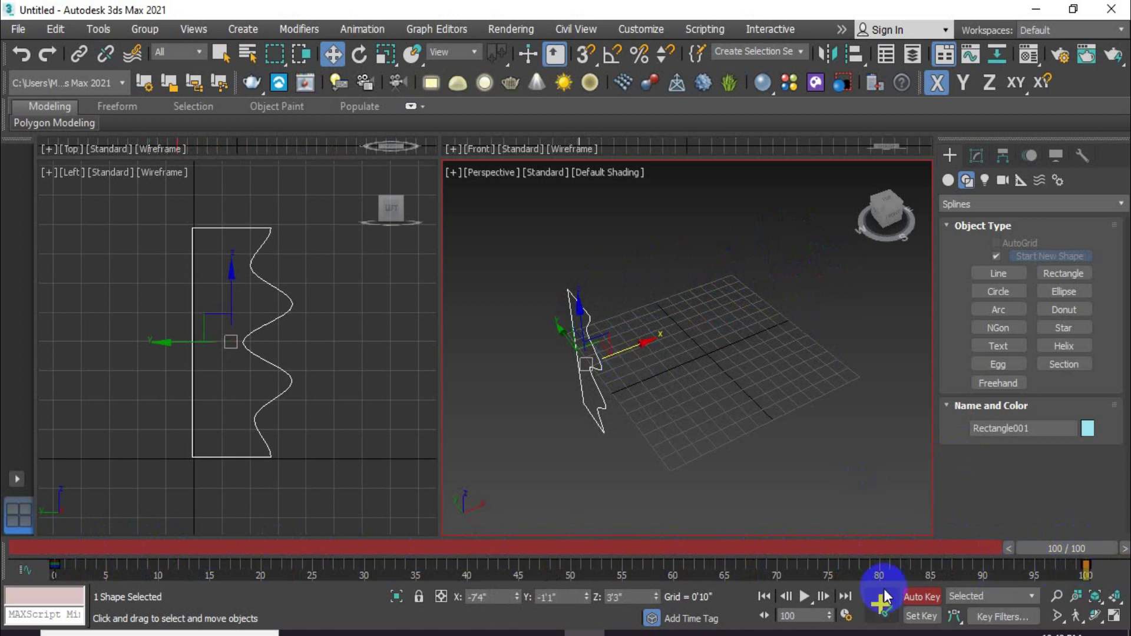
- Go to frame 25 and, at vertex level, move the uppermost wave vertex outward past the edge
drag(1070, 548, 308, 560)
key(w)
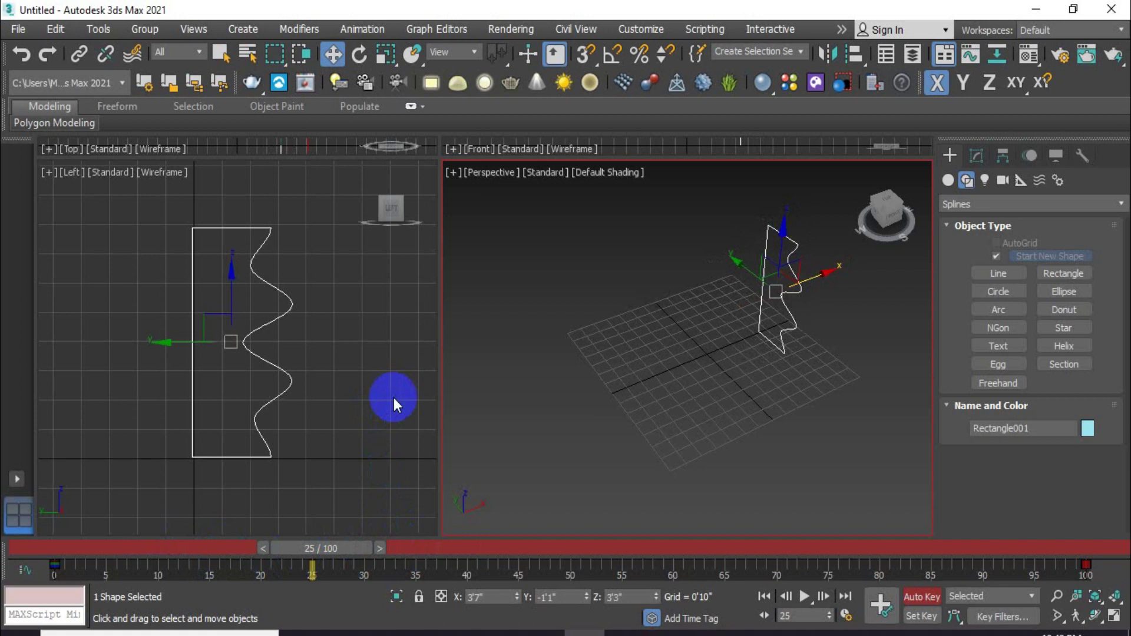
click(977, 155)
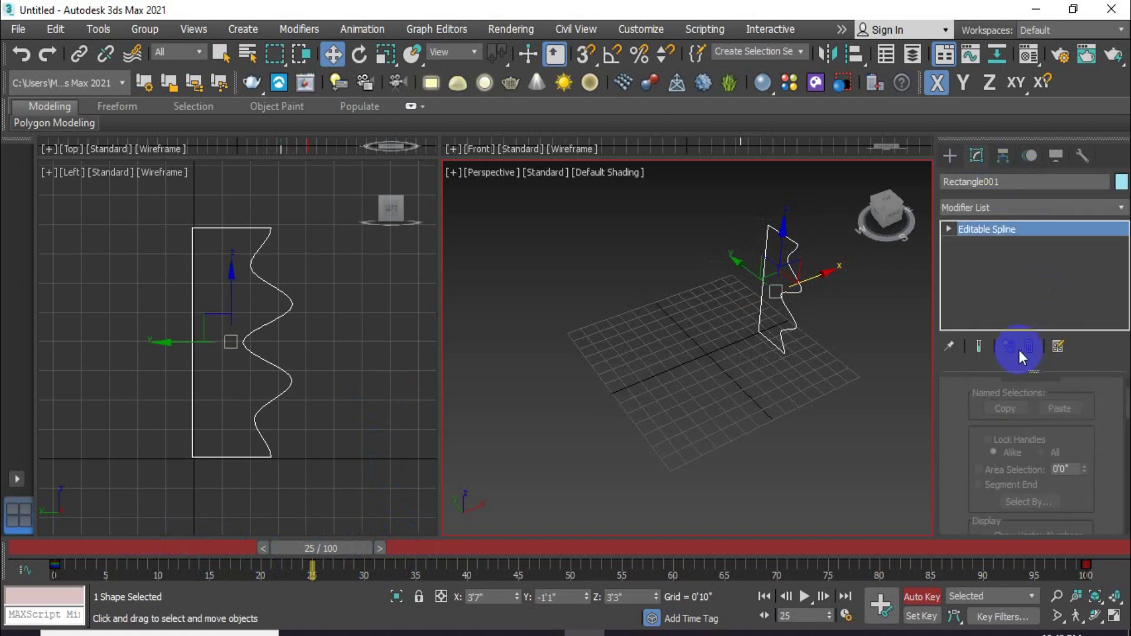
click(991, 245)
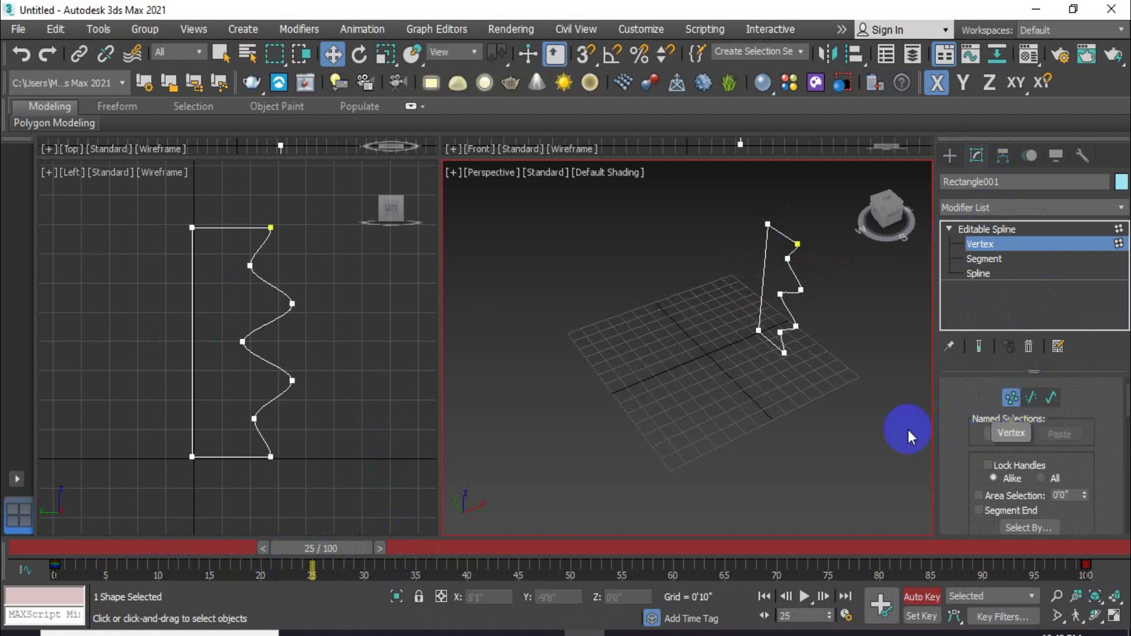
click(268, 259)
drag(268, 259, 298, 264)
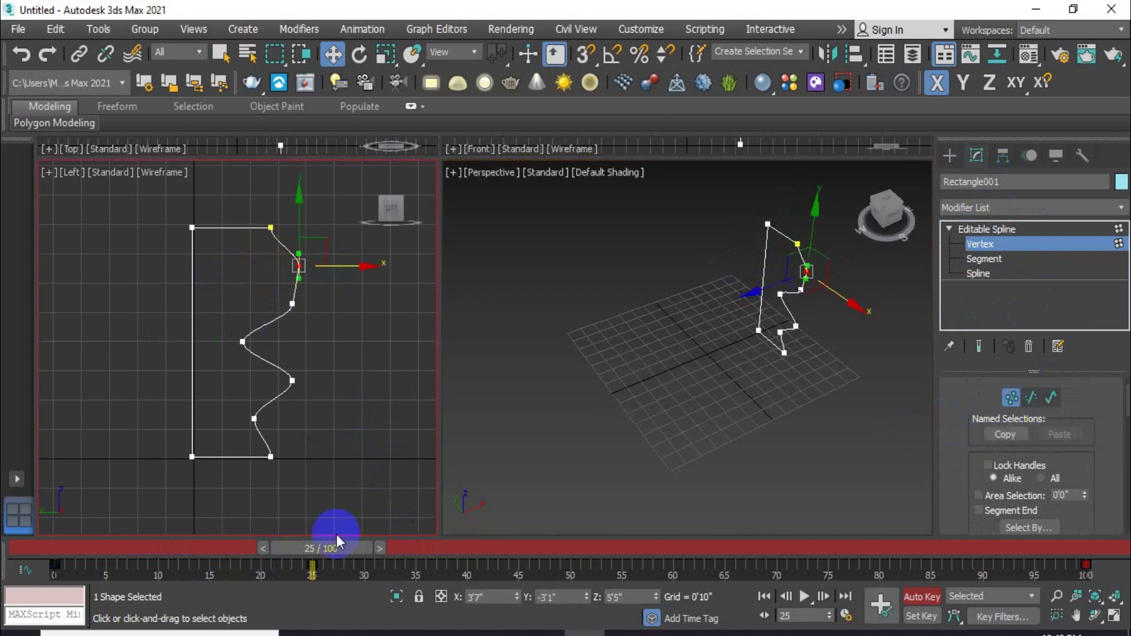
- Invert the rest of the wave at frame 25 by moving the four lower wave vertices alternately inward and outward
click(293, 304)
drag(341, 303, 343, 341)
click(242, 341)
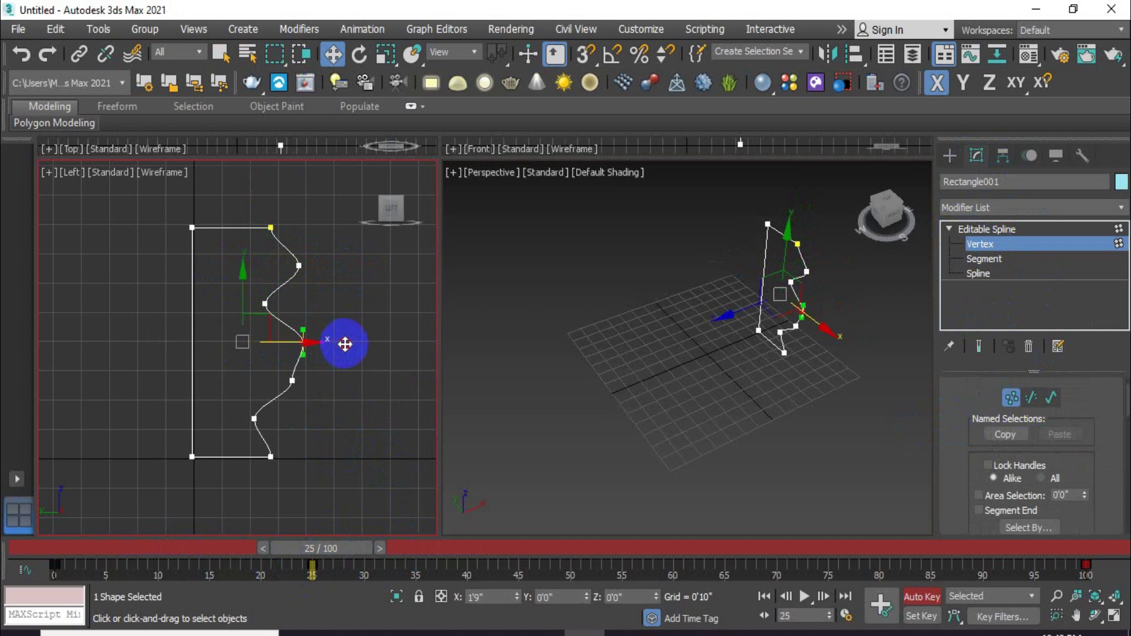
click(292, 382)
drag(334, 384, 330, 417)
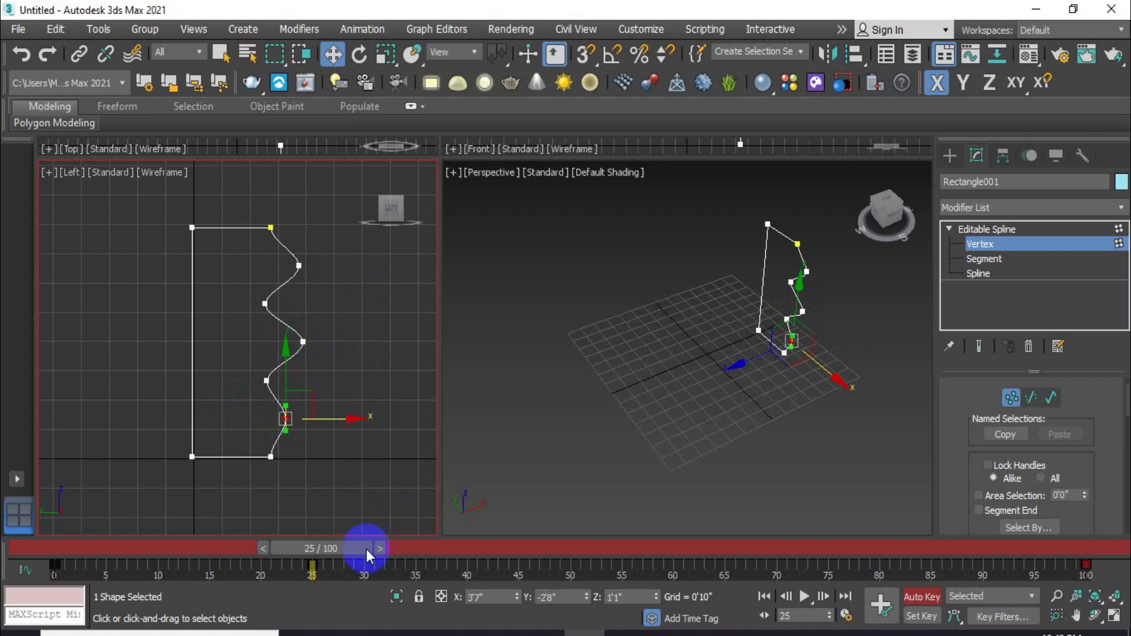
- Go to frame 50 and move the three lowest wave vertices along X inward, outward and inward
drag(321, 549, 570, 550)
key(w)
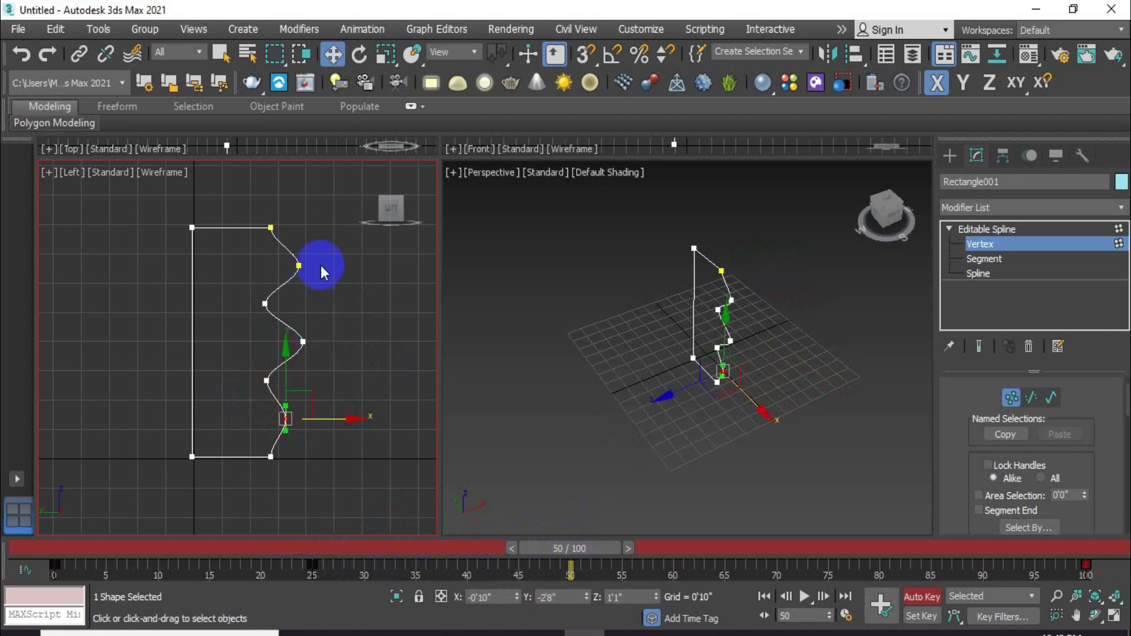
click(303, 342)
drag(302, 342, 239, 342)
click(267, 380)
drag(311, 380, 353, 380)
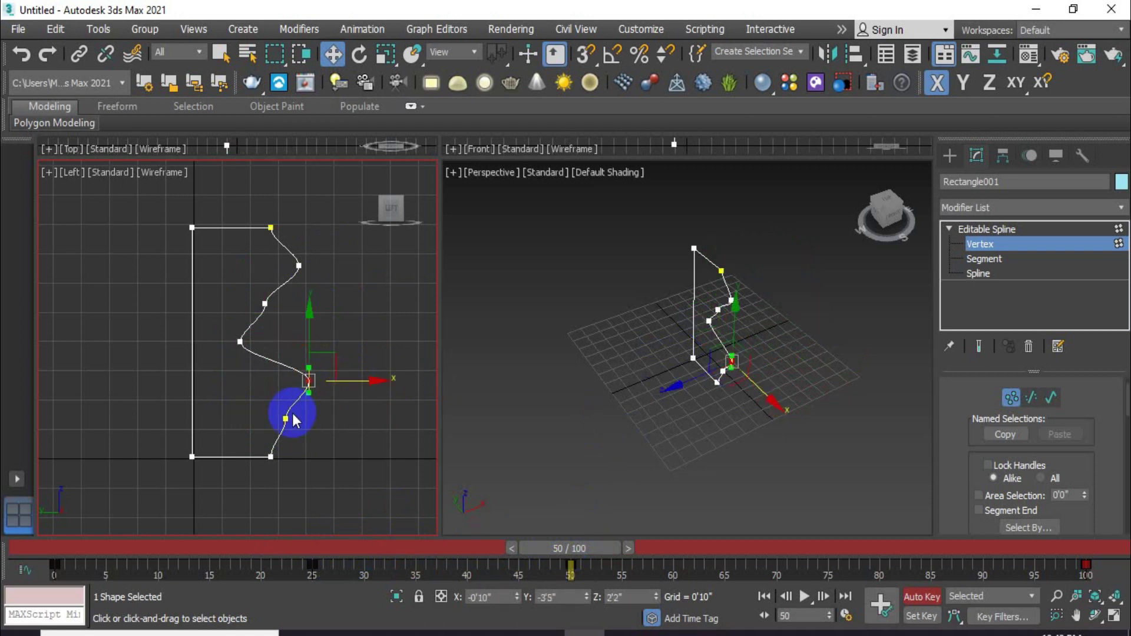
click(286, 419)
mouse_move(310, 424)
mouse_down()
mouse_move(339, 417)
mouse_move(305, 420)
mouse_up()
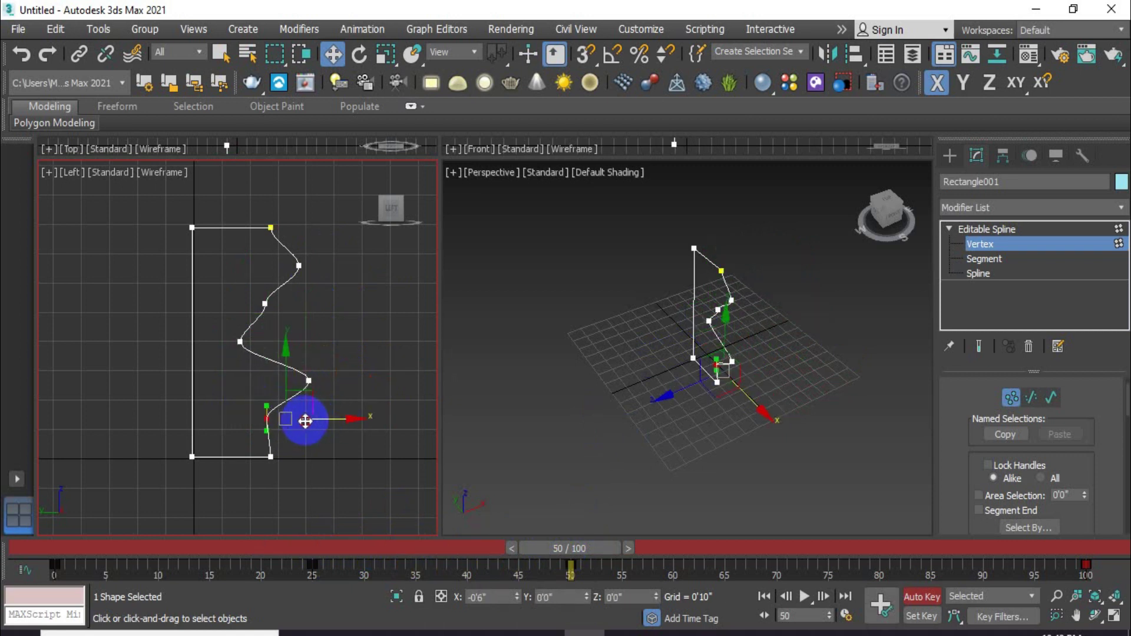
- At frame 50, move the second wave vertex from the top inward and the middle one outward along X
click(265, 303)
drag(303, 302, 306, 337)
click(240, 342)
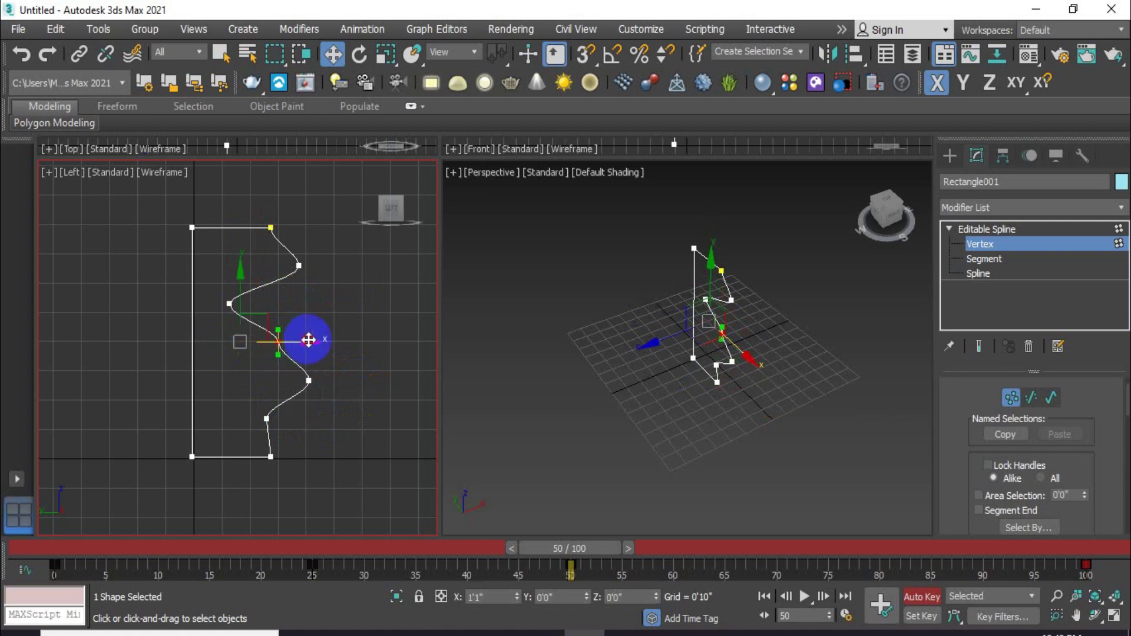
drag(229, 304, 285, 306)
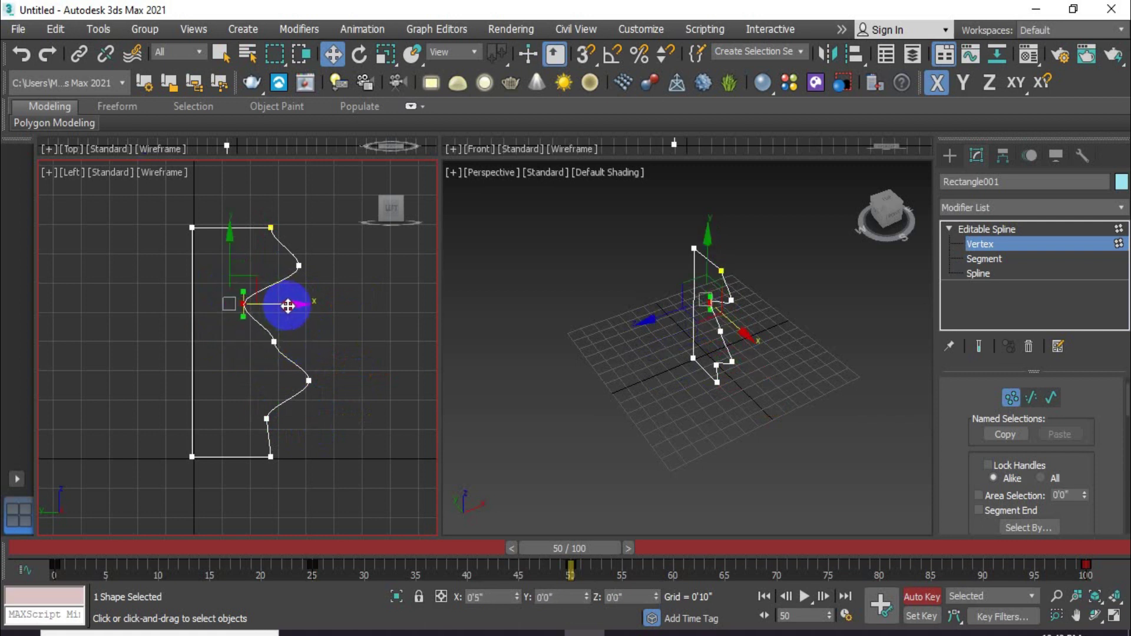
- Move the fourth wave vertex from the top inward and the lowest wave vertex outward at frame 50
click(322, 371)
drag(337, 383, 284, 387)
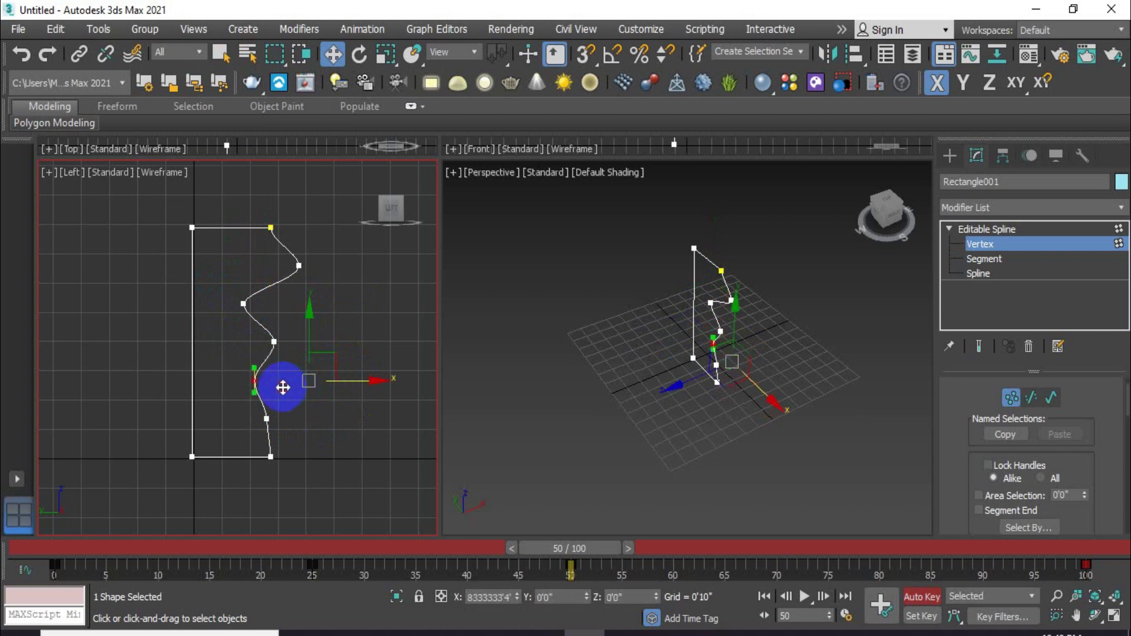
click(316, 430)
drag(262, 434, 316, 419)
click(333, 442)
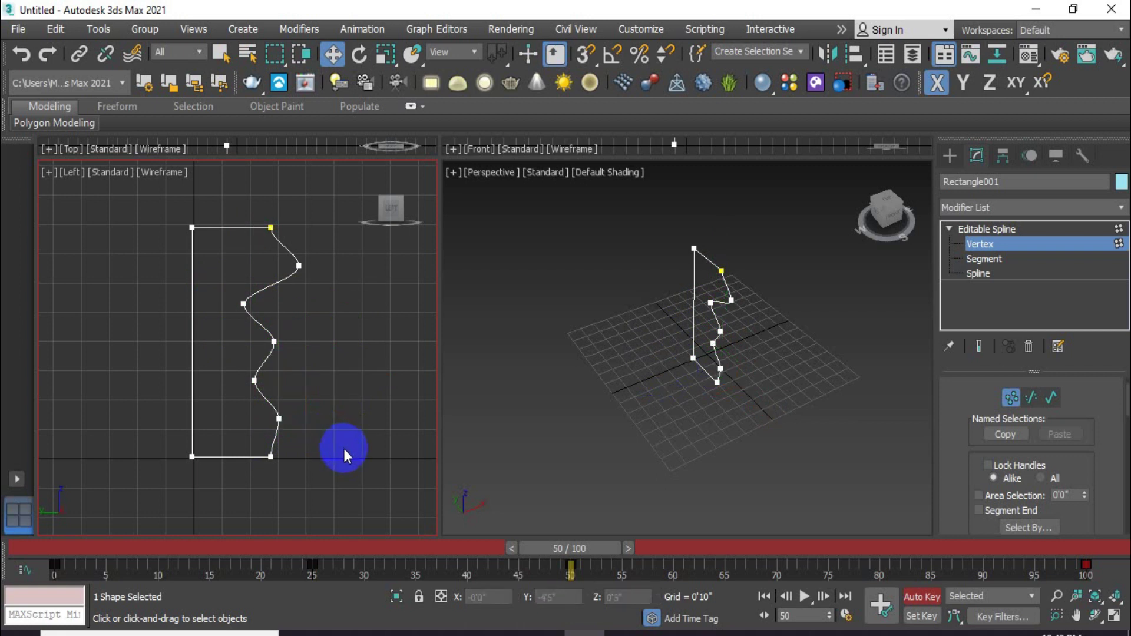
- Refine the frame 50 wave by moving the uppermost wave vertex inward and the middle one further outward
click(297, 265)
drag(335, 267, 313, 265)
drag(257, 337, 295, 348)
drag(312, 343, 331, 342)
click(322, 400)
- Go to frame 75 and move the five wave vertices alternately inward and outward, starting inward at the top
drag(582, 543, 830, 548)
drag(261, 258, 302, 265)
drag(229, 292, 297, 344)
click(336, 337)
drag(231, 385, 294, 419)
click(337, 346)
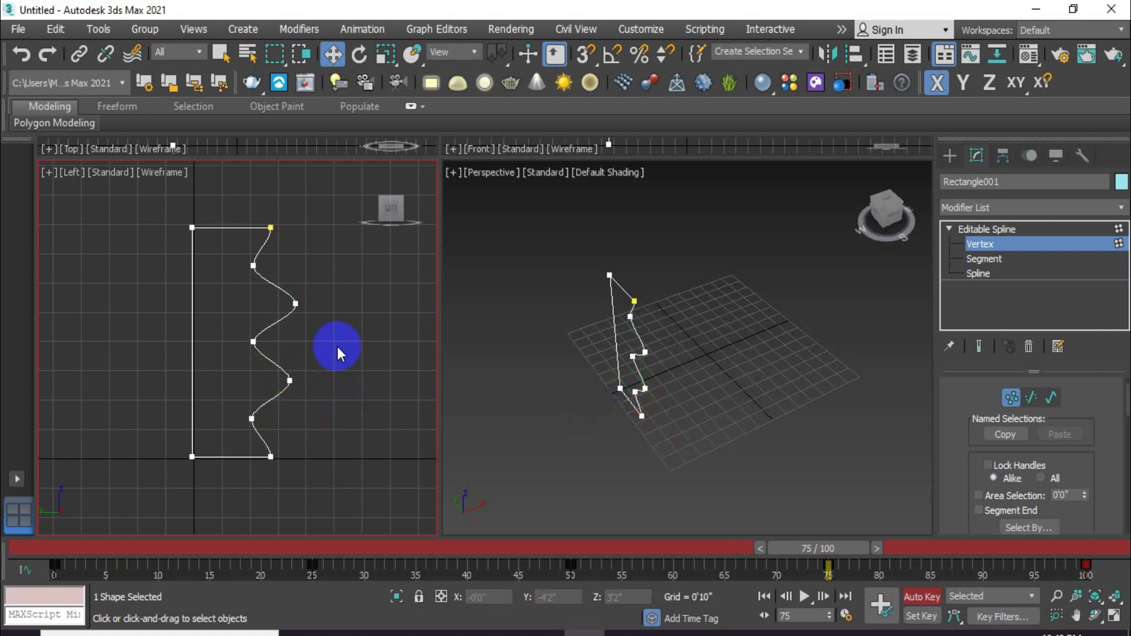
mouse_move(306, 369)
mouse_down()
mouse_move(270, 392)
mouse_move(320, 380)
mouse_move(310, 378)
mouse_up()
click(347, 283)
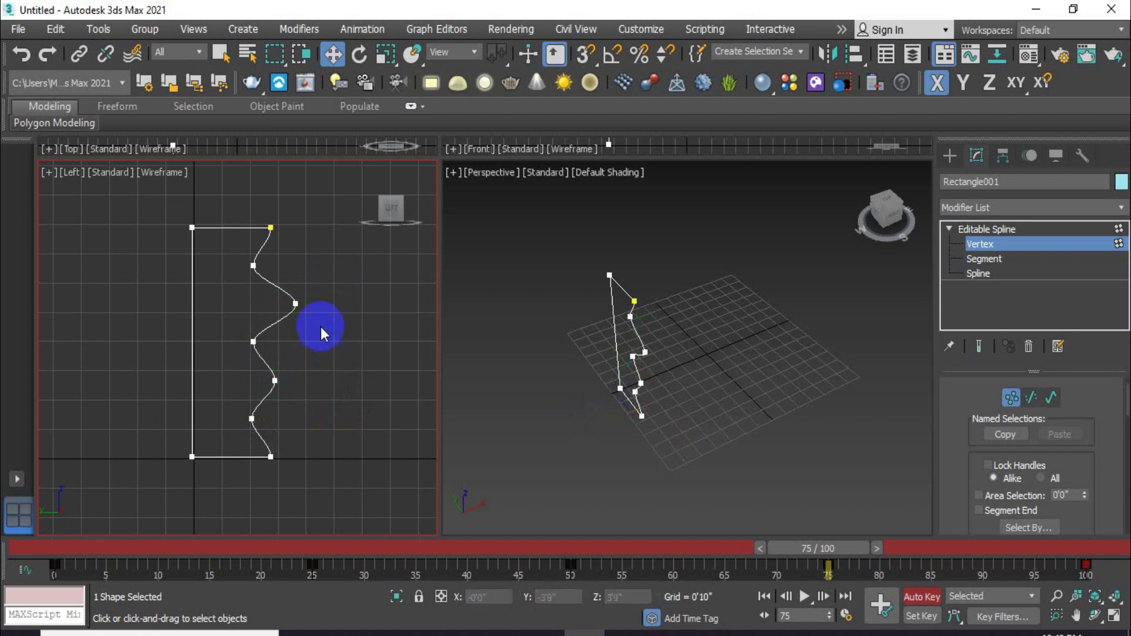
click(272, 381)
drag(308, 381, 323, 386)
click(332, 438)
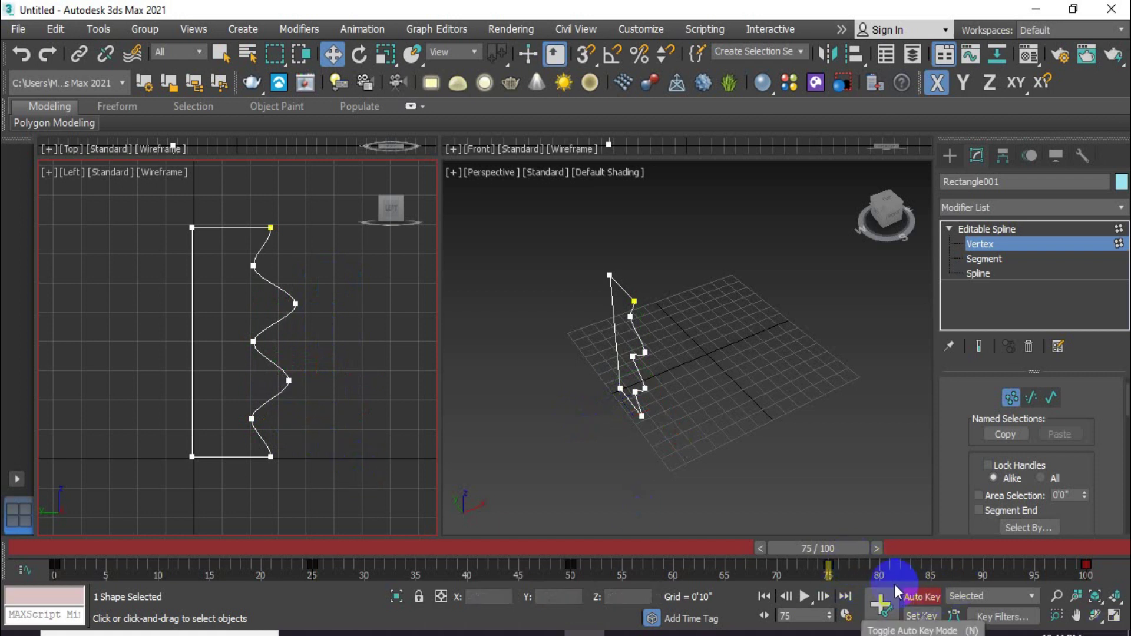
- Return to frame 0, turn off Auto Key and leave the spline's vertex level
drag(824, 549, 47, 548)
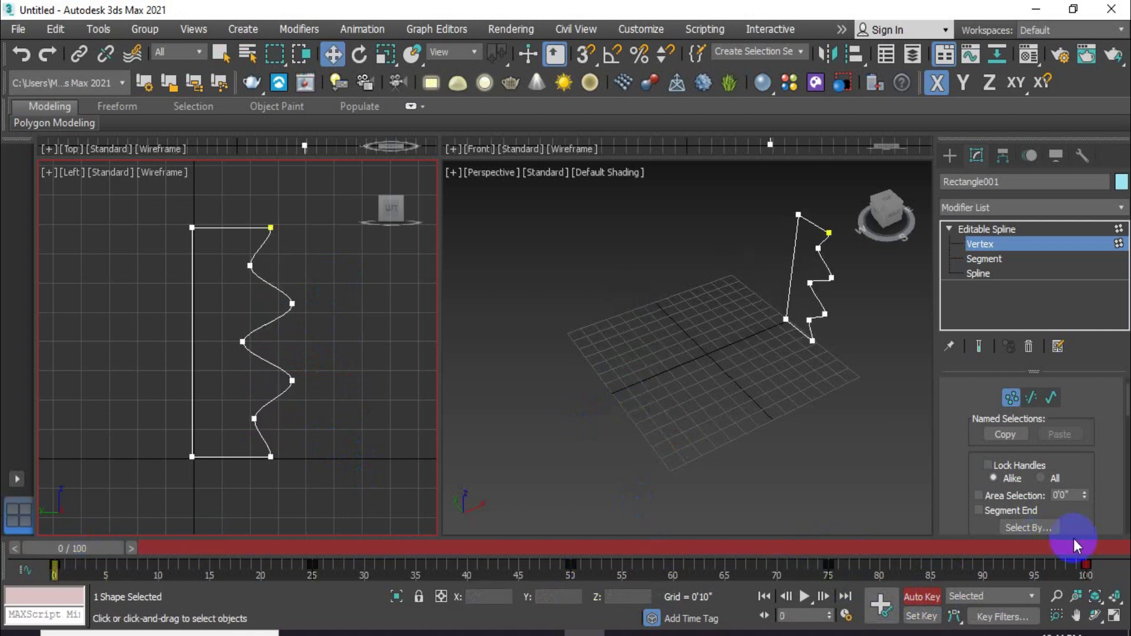
click(921, 597)
middle_drag(742, 379, 689, 405)
click(949, 155)
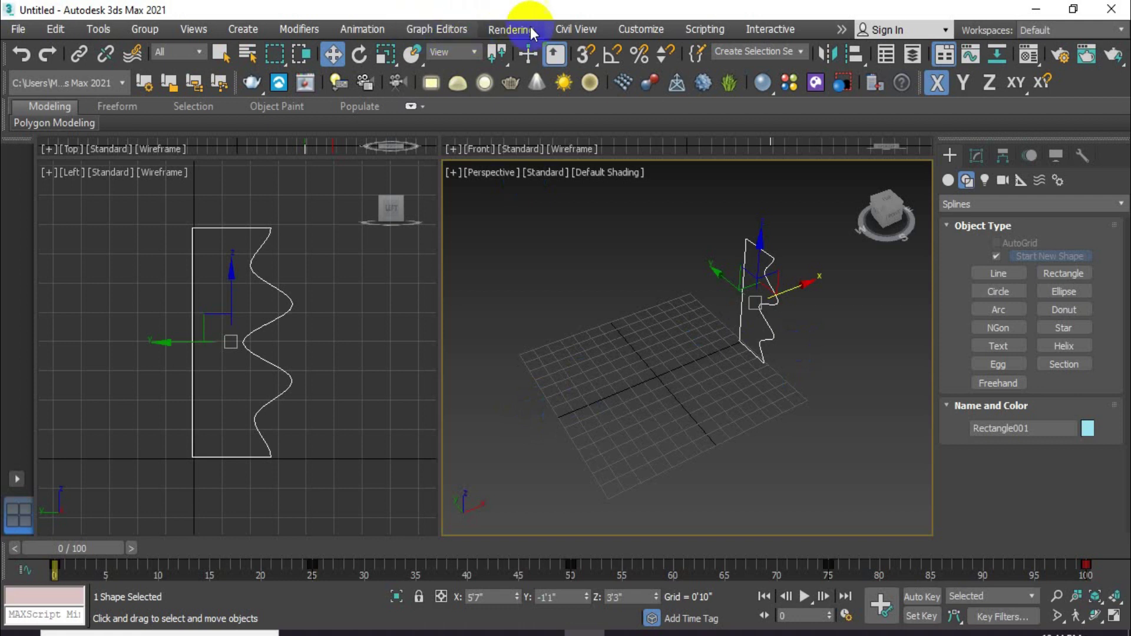
- Open the Curve Editor to examine the shape's X, Y and Z Position curves, and close it
click(444, 29)
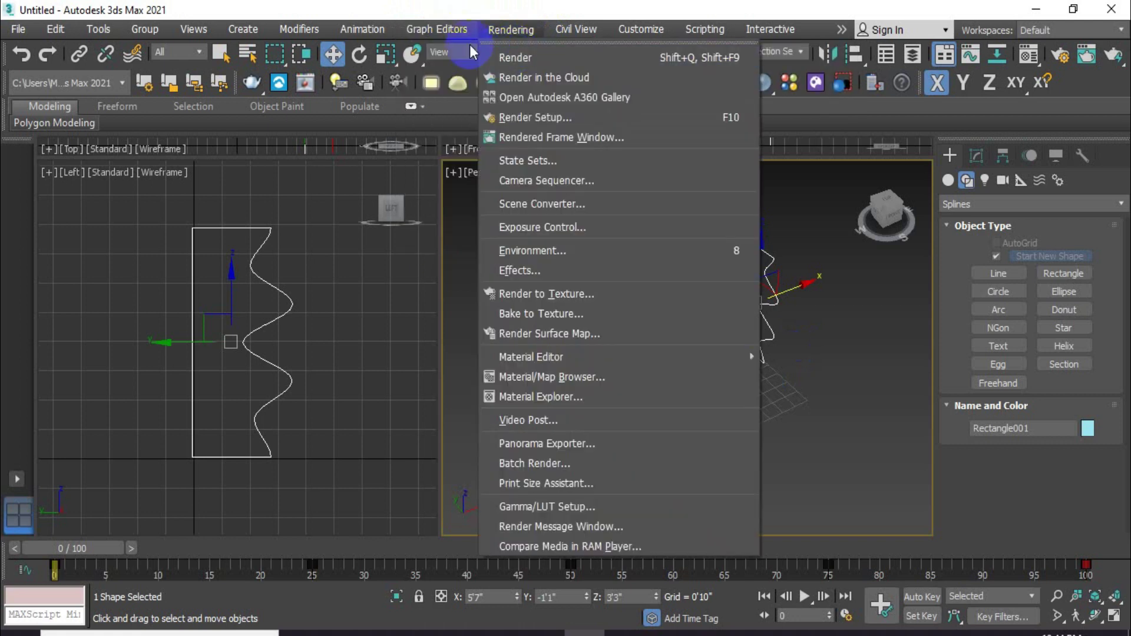
click(468, 58)
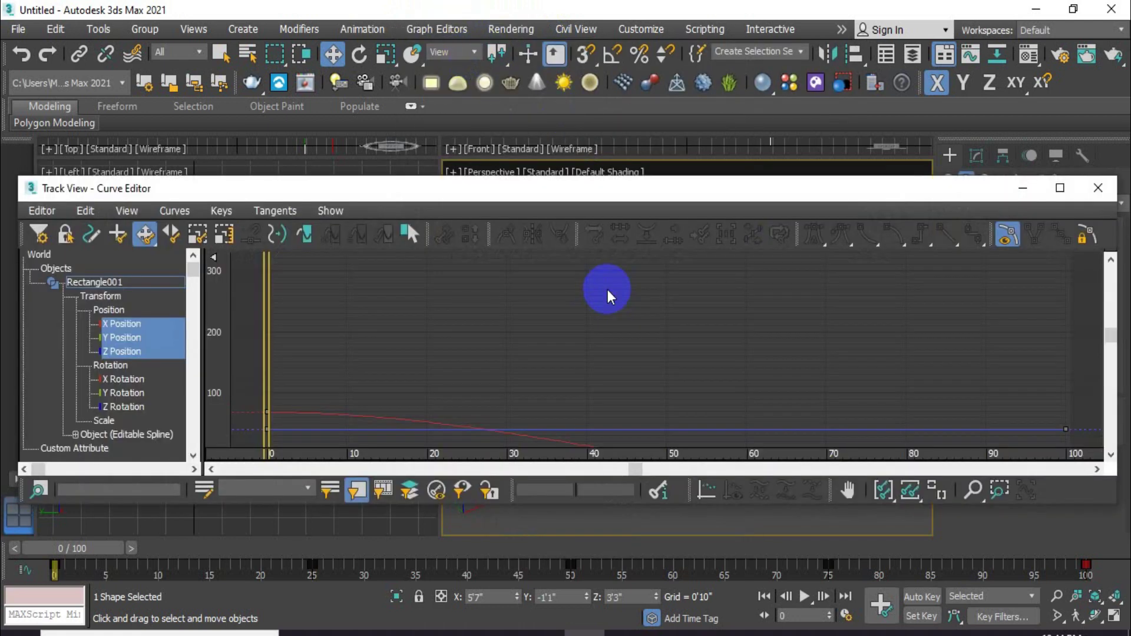
drag(1108, 333, 1111, 378)
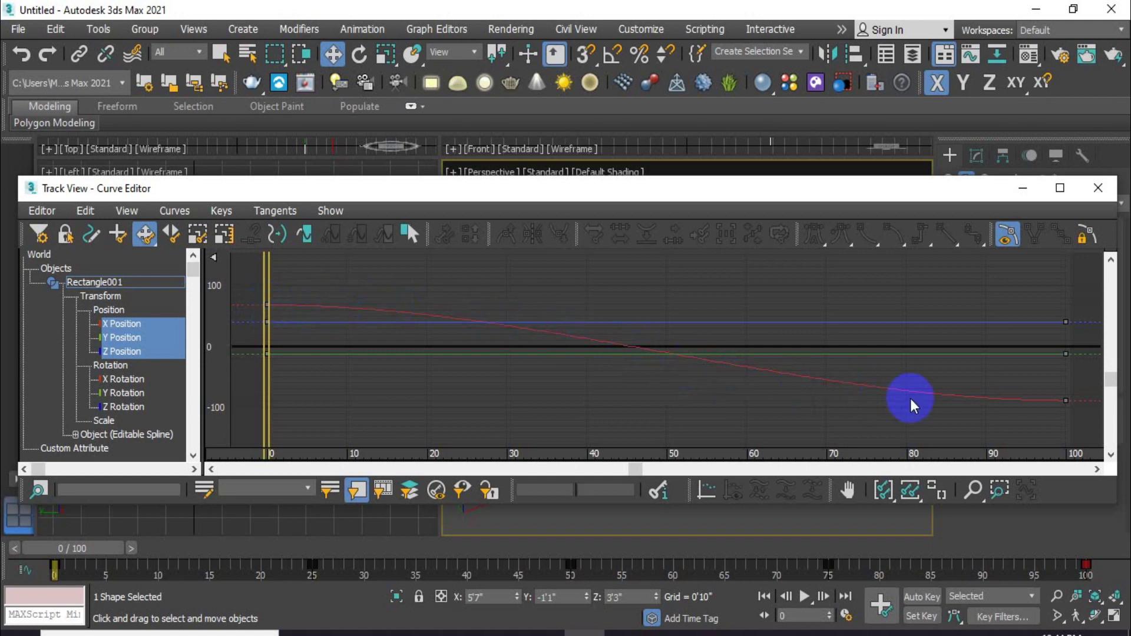
drag(955, 183, 878, 220)
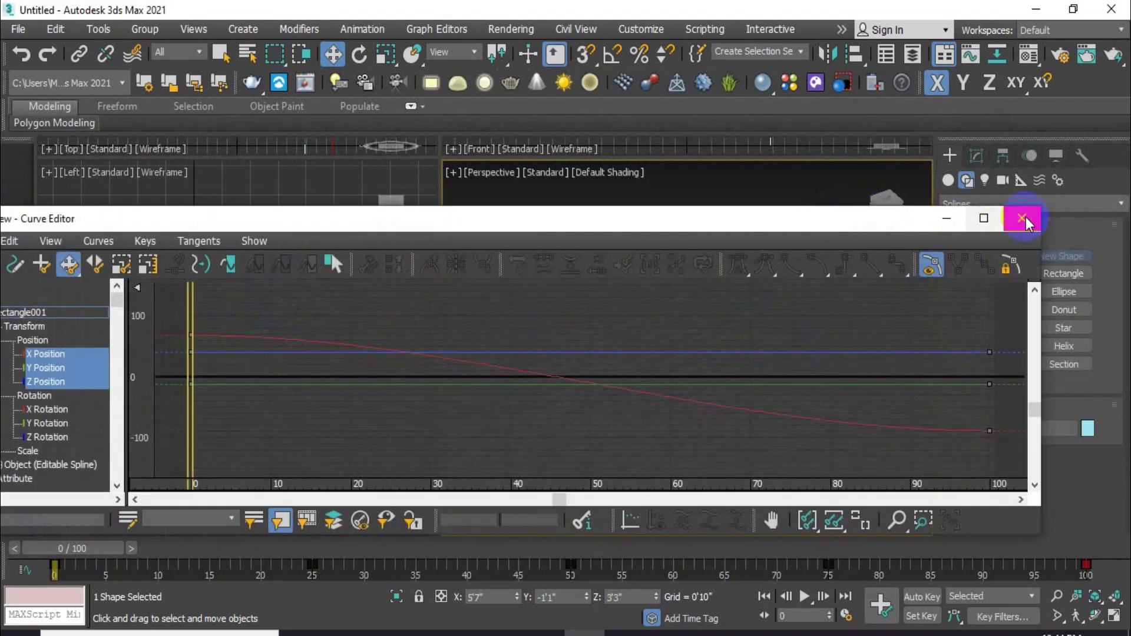
click(1020, 218)
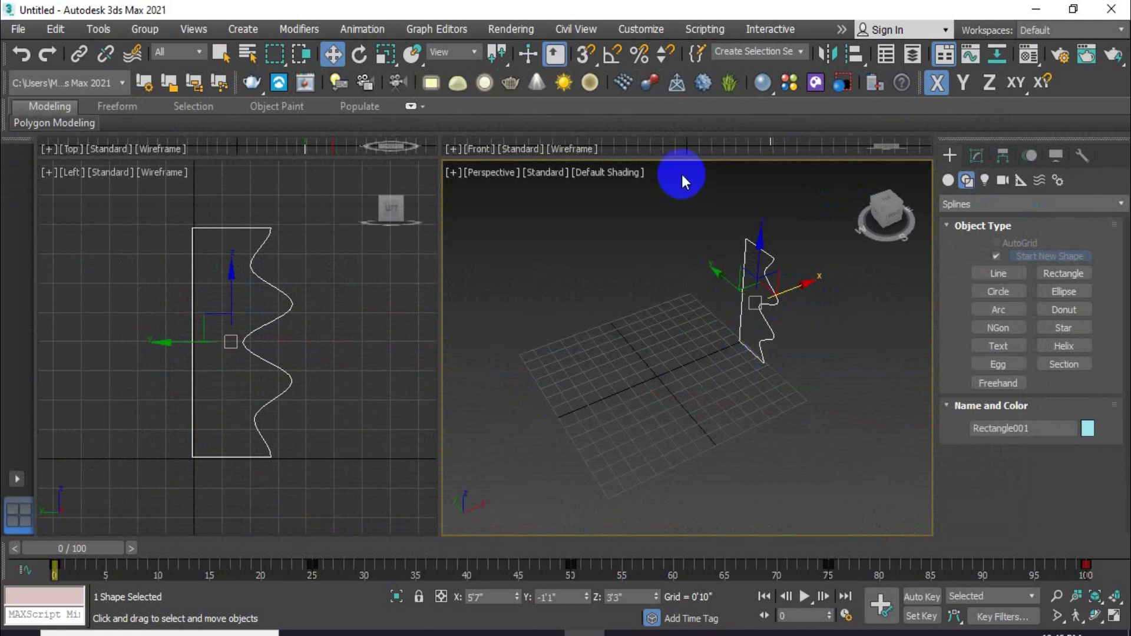
- Apply an Extrude modifier to the wavy profile
click(977, 155)
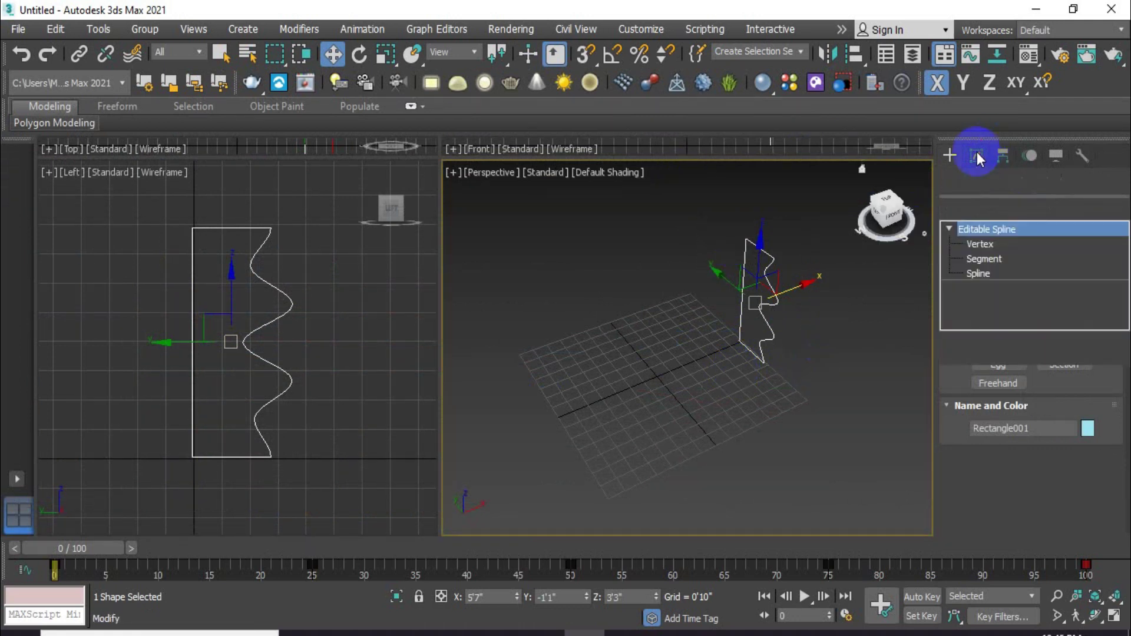
click(1020, 208)
click(1002, 289)
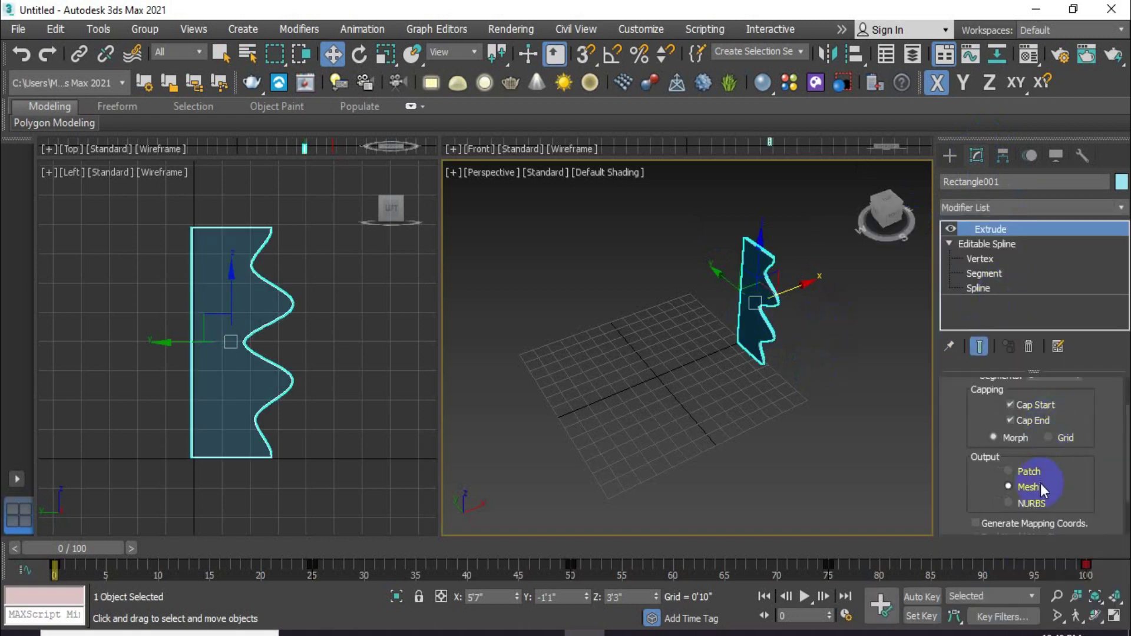
scroll(1040, 471, up, 3)
click(1061, 414)
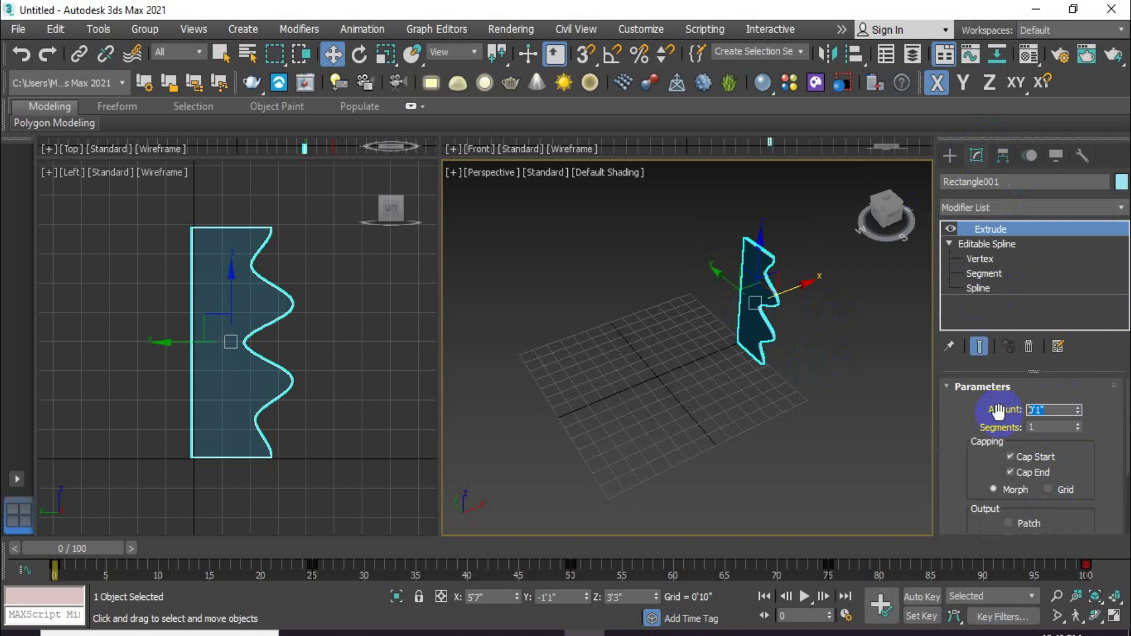
click(891, 422)
click(779, 304)
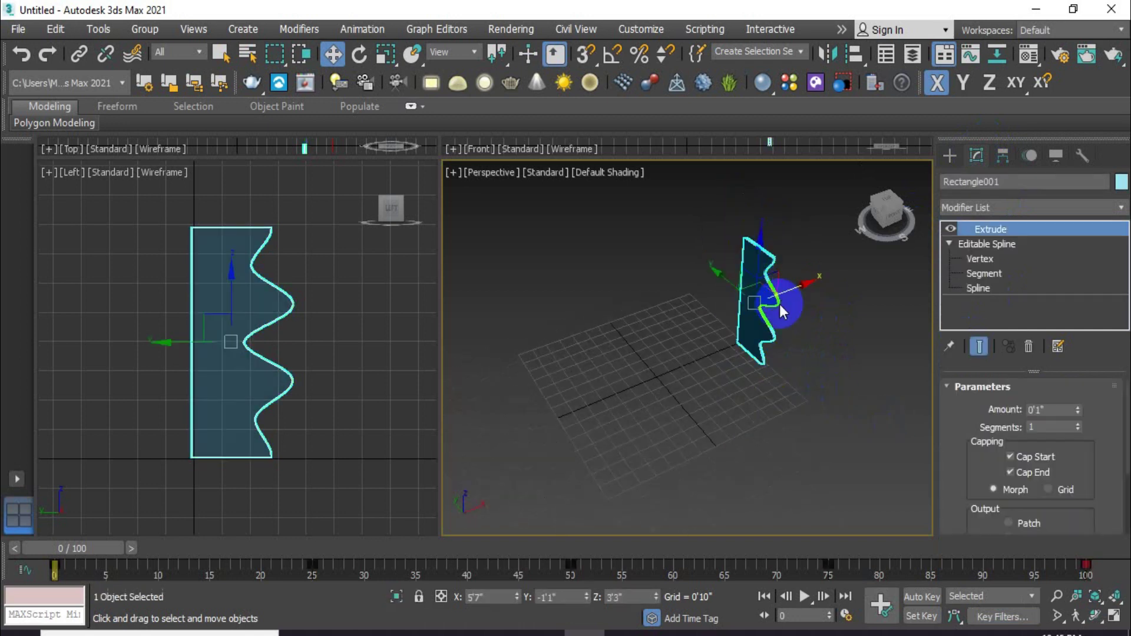
- Set the extrusion amount to 0'2" and reselect the extruded profile
click(1029, 409)
text(2)
key(Return)
click(850, 420)
drag(663, 197, 804, 357)
alt+middle_drag(789, 316, 822, 322)
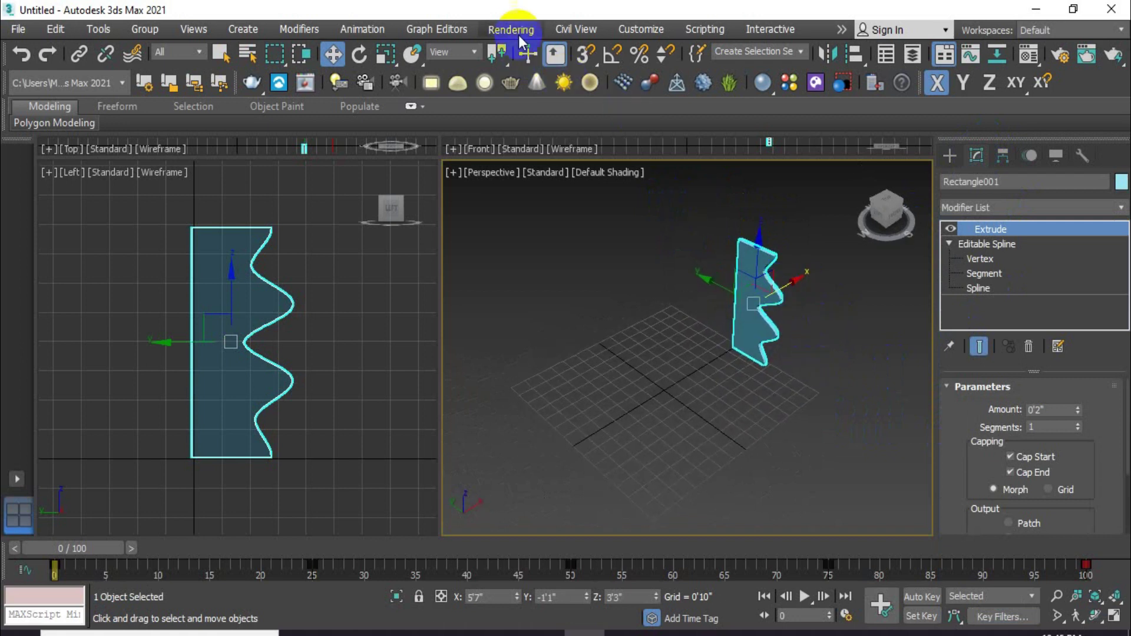
- Take a Snapshot of the extruded profile over the range 0 to 100 with 30 copies as Mesh
click(79, 30)
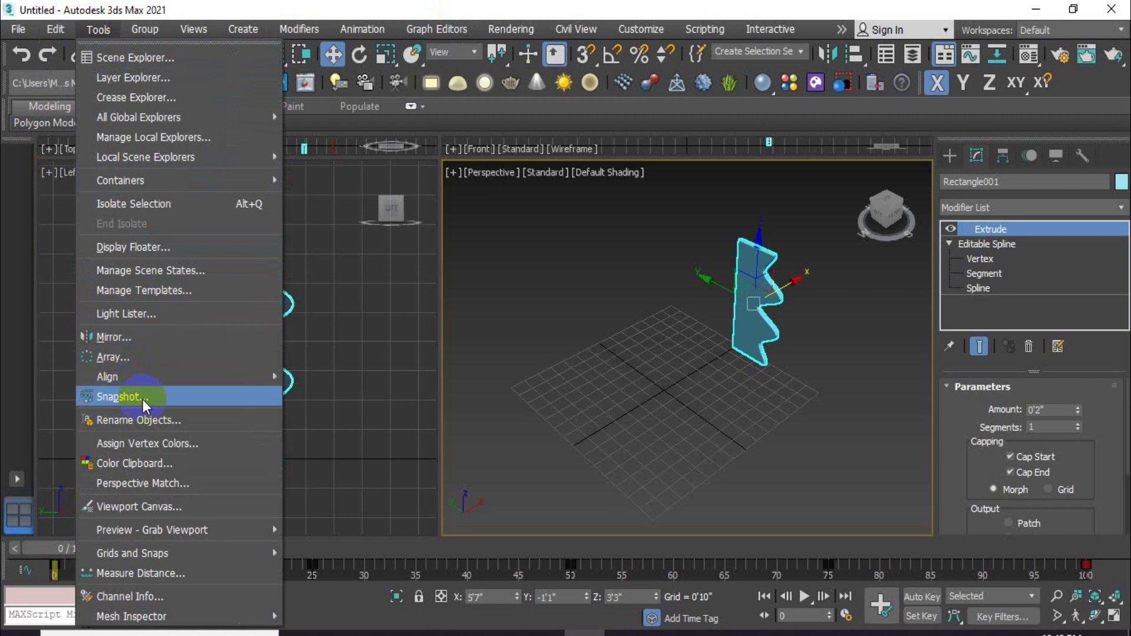
click(136, 397)
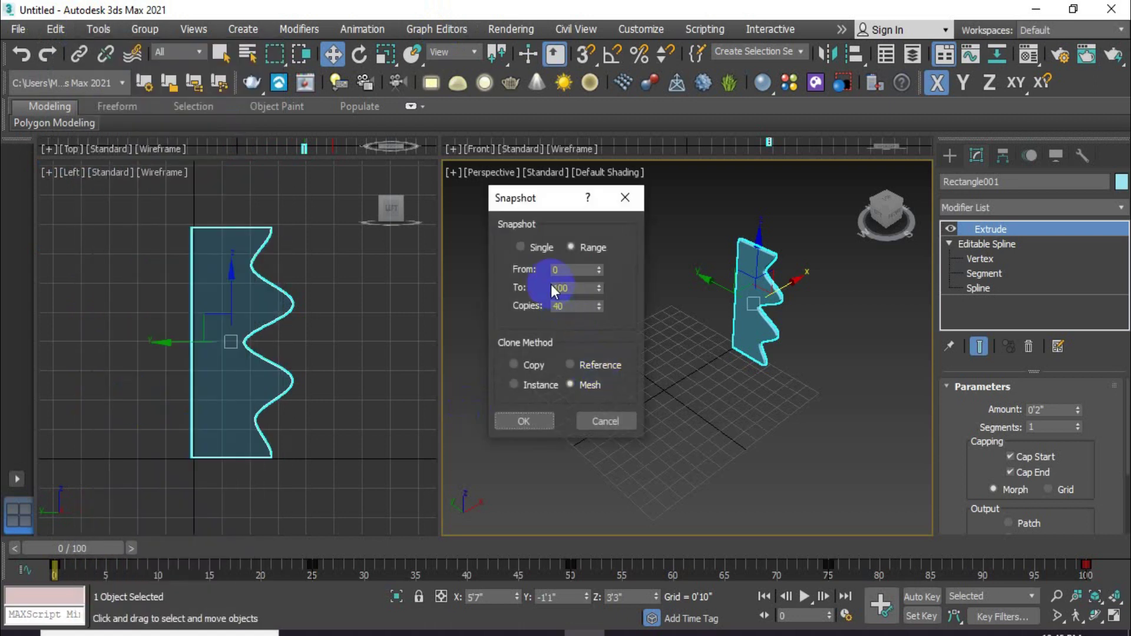
click(590, 248)
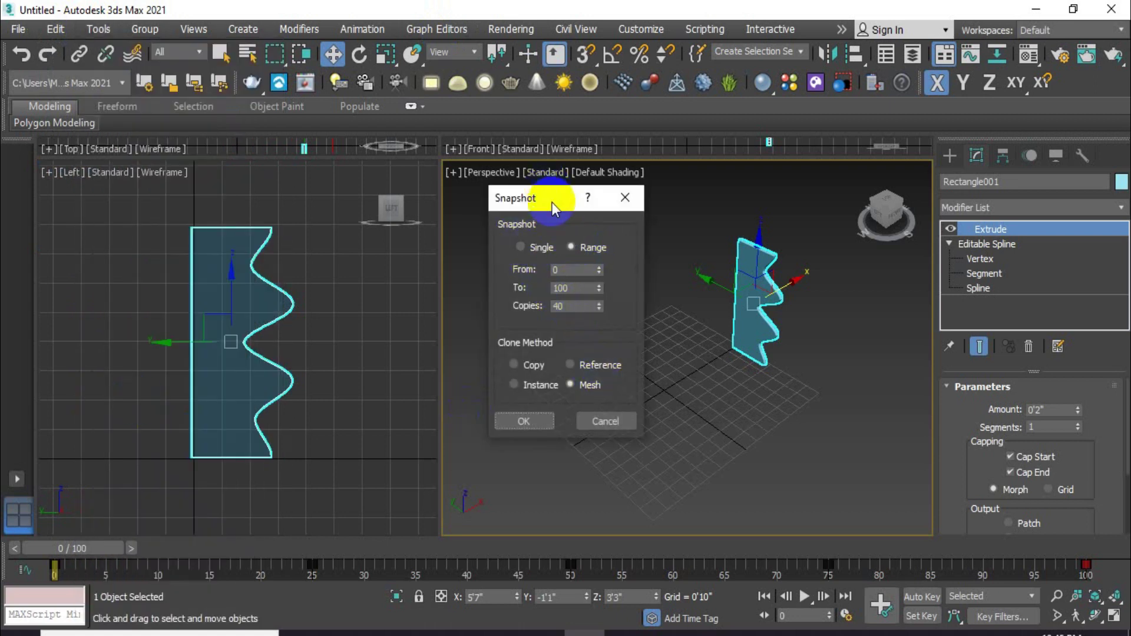
drag(539, 199, 519, 205)
click(500, 252)
click(558, 252)
drag(562, 318, 505, 318)
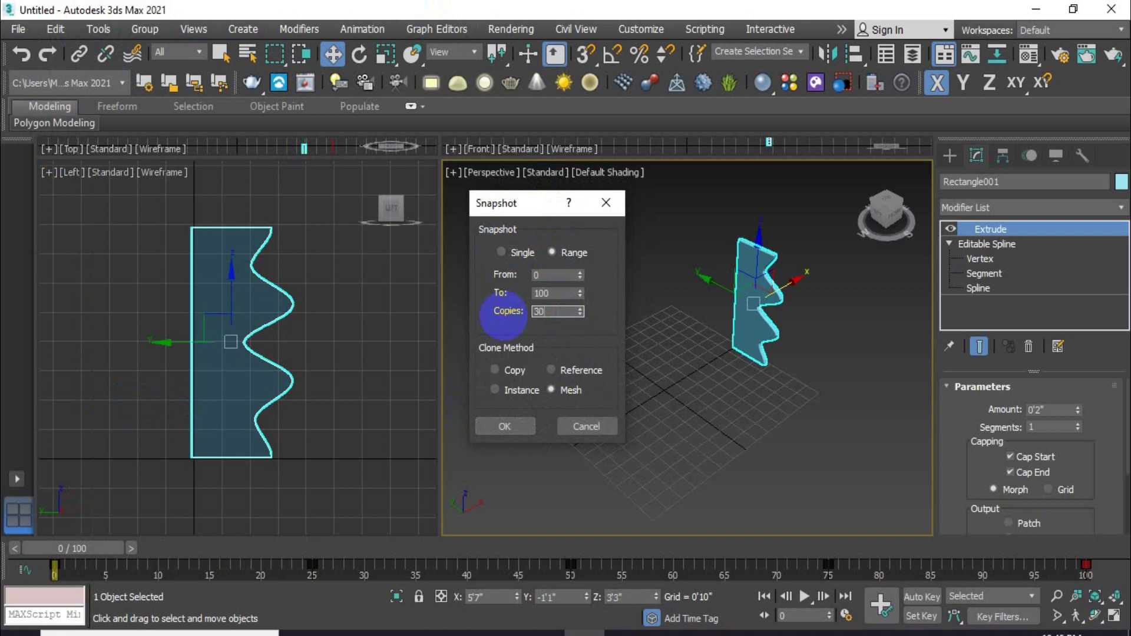
click(517, 424)
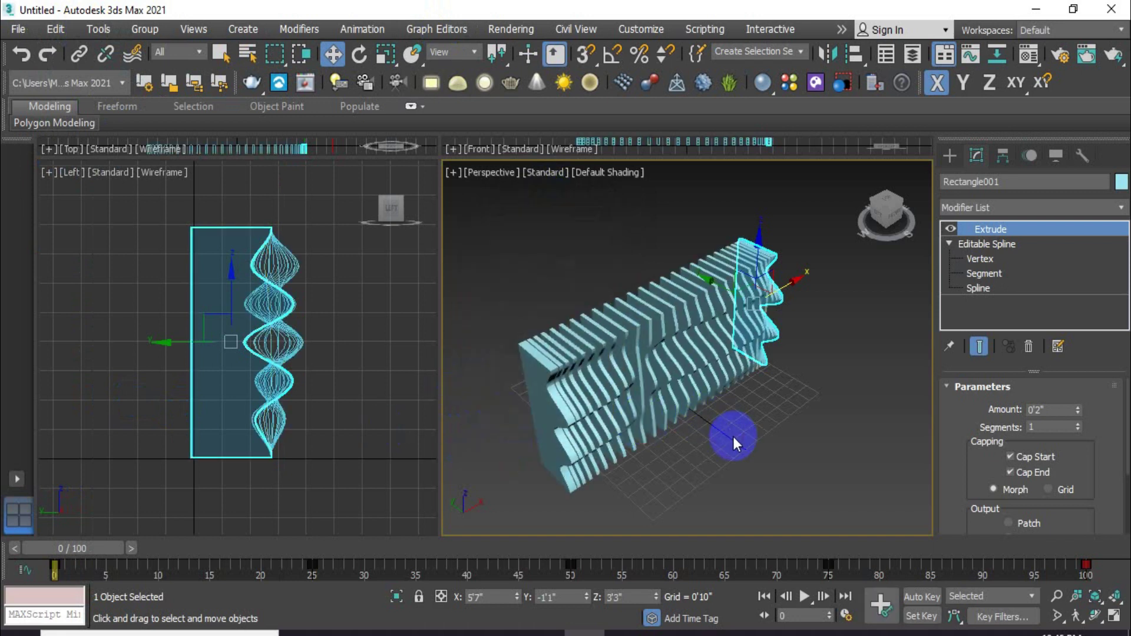
- Check the spacing of the copied slats and undo the 30-copy snapshot
alt+middle_drag(733, 436, 454, 379)
scroll(656, 351, up, 5)
scroll(706, 343, down, 5)
scroll(581, 372, up, 3)
alt+middle_drag(816, 227, 782, 189)
scroll(743, 413, down, 3)
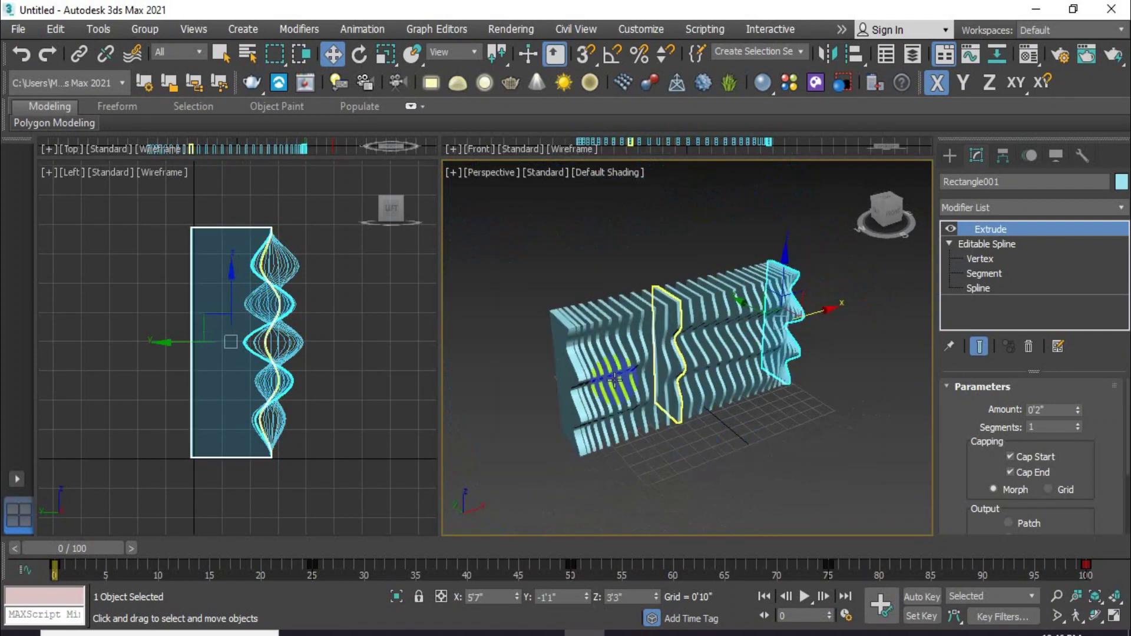
click(606, 243)
key(ctrl+z)
key(ctrl+z)
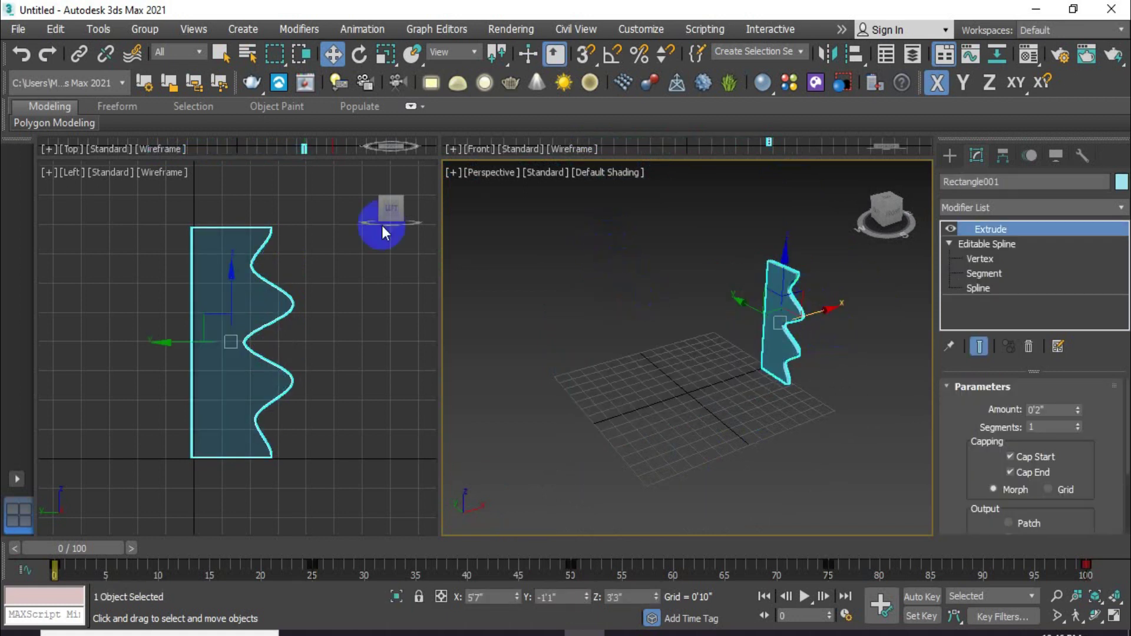
- In the Curve Editor, set the tangent of the X Position key at frame 0 to linear
click(449, 29)
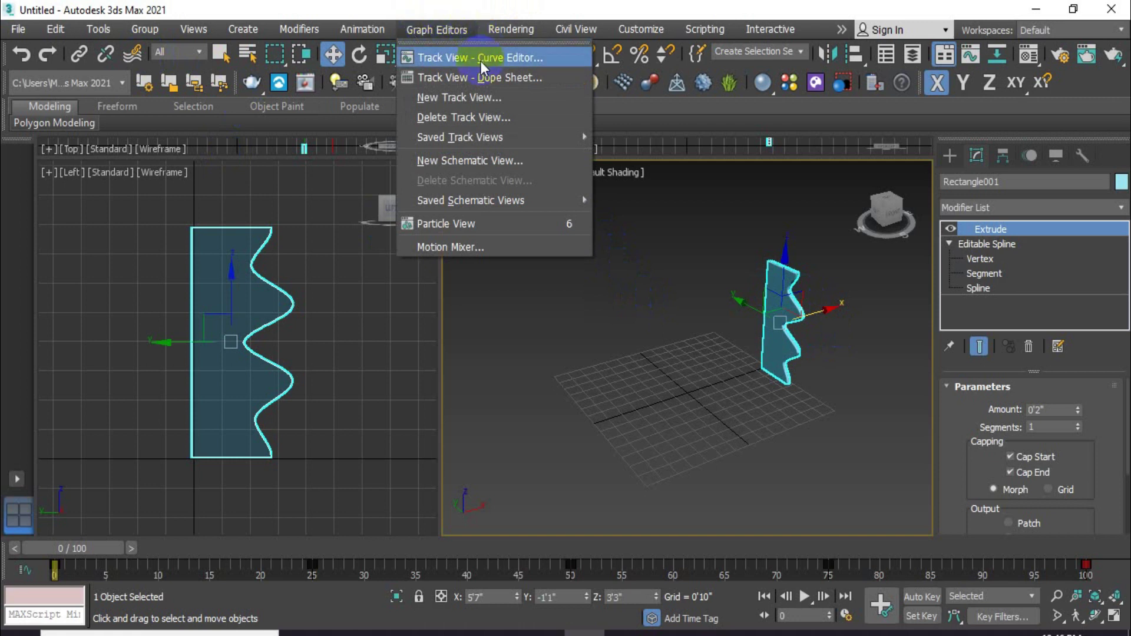
click(513, 58)
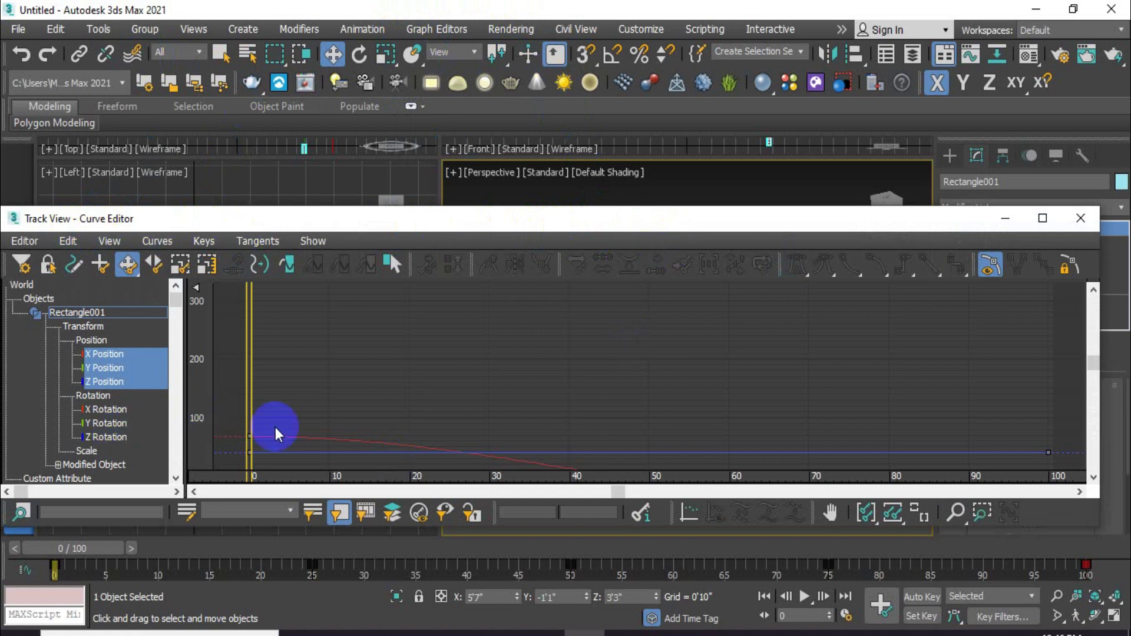
drag(1099, 369, 1094, 395)
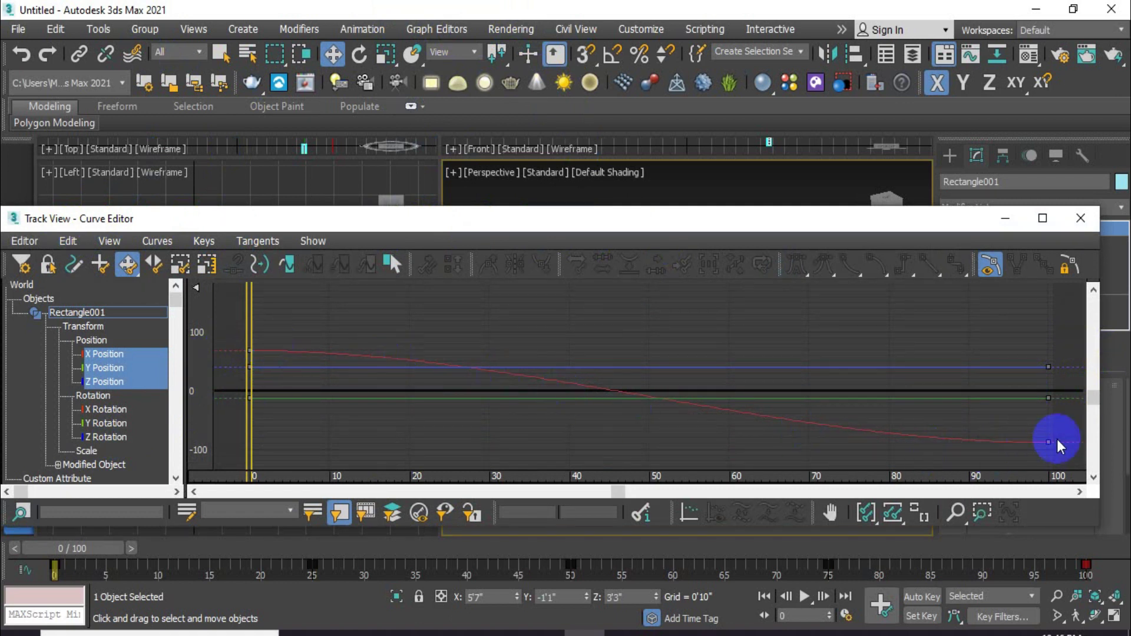
click(236, 328)
drag(236, 332, 275, 365)
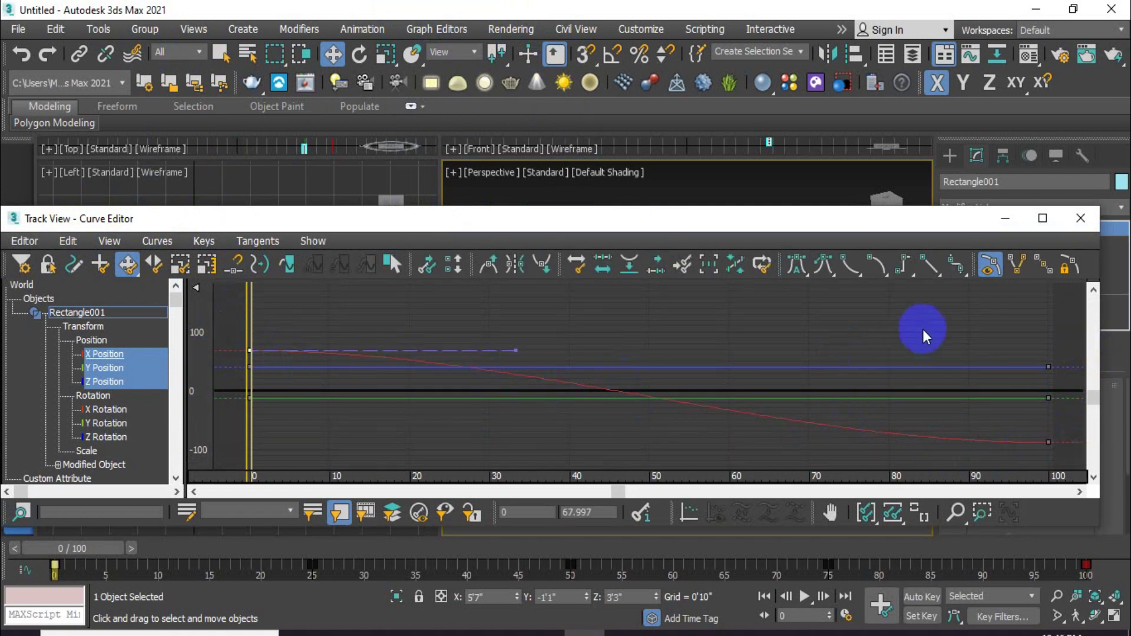
click(928, 266)
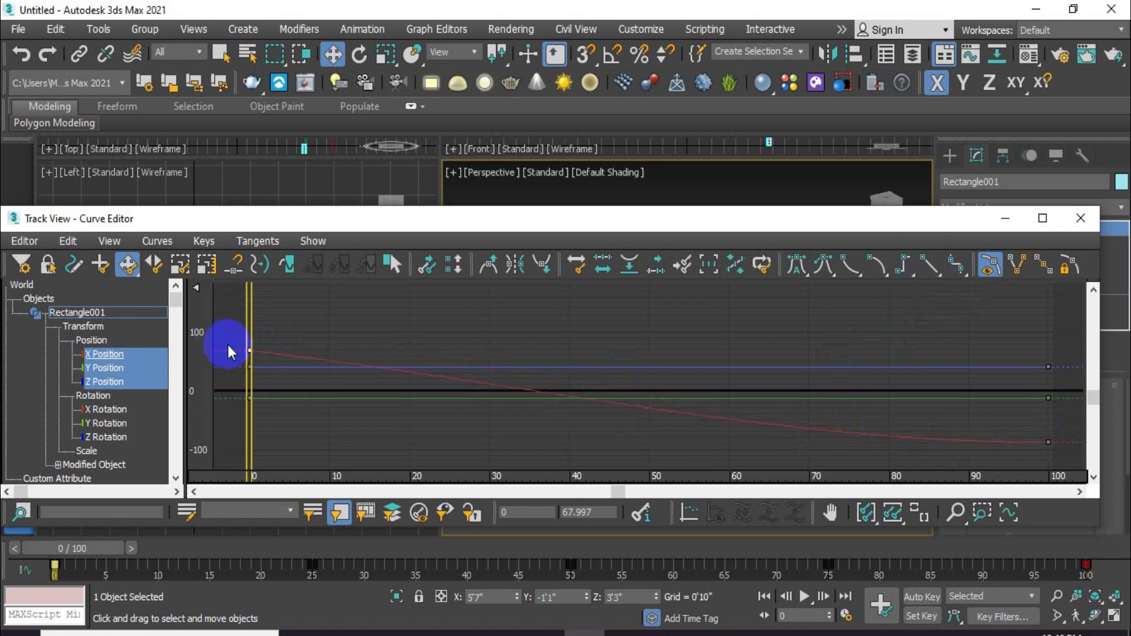
- Set the tangent of the X Position key at frame 100 to linear and close the Curve Editor
click(1049, 442)
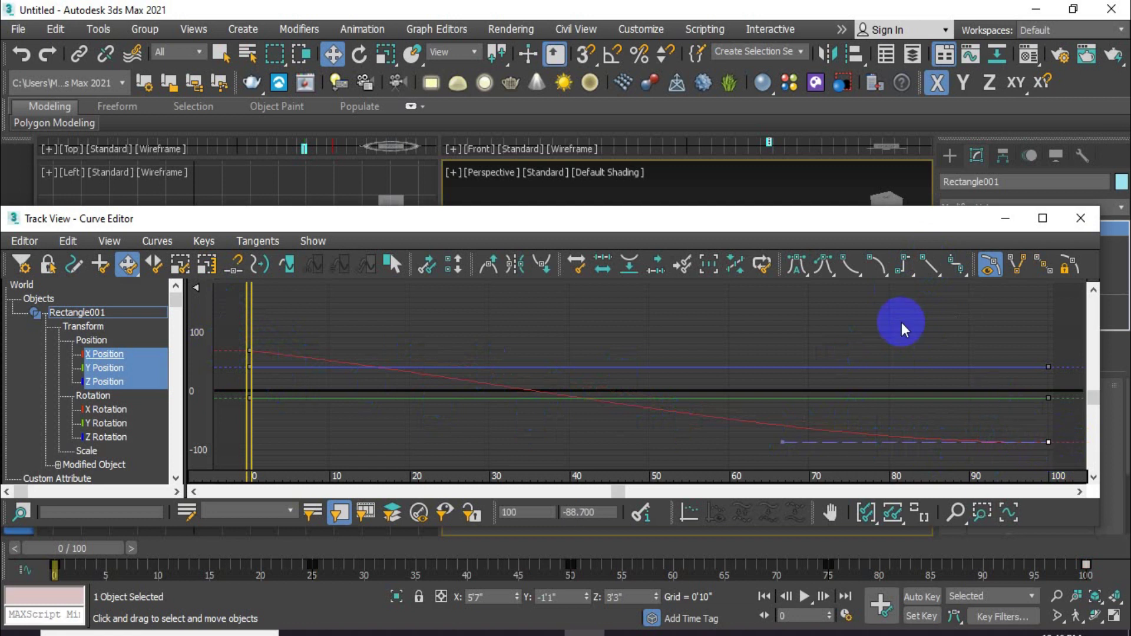
click(851, 265)
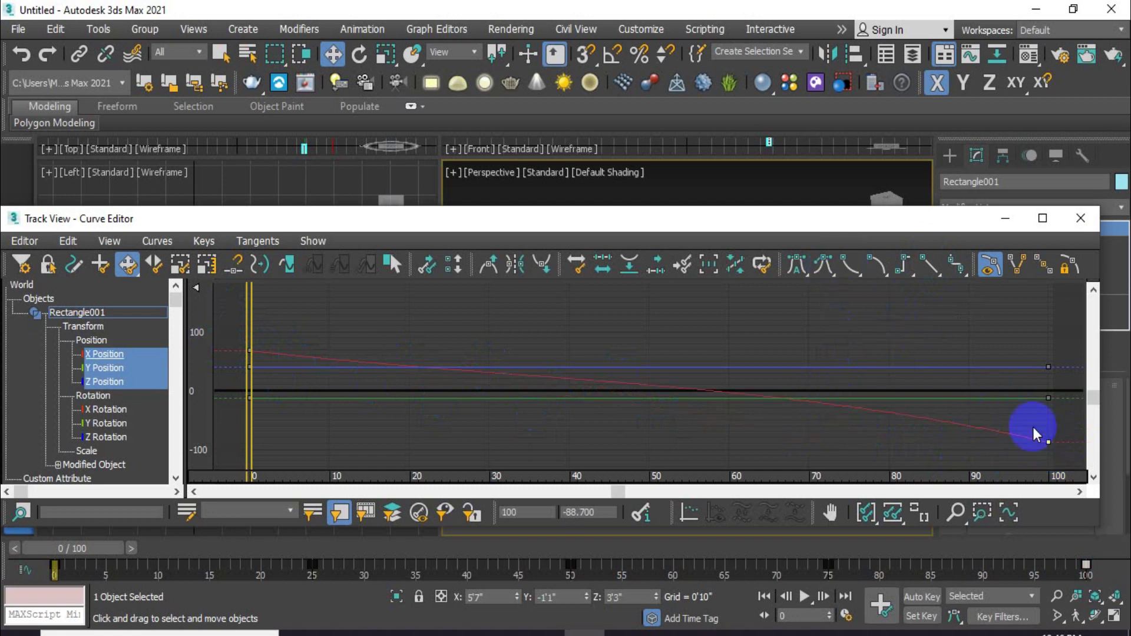
click(926, 268)
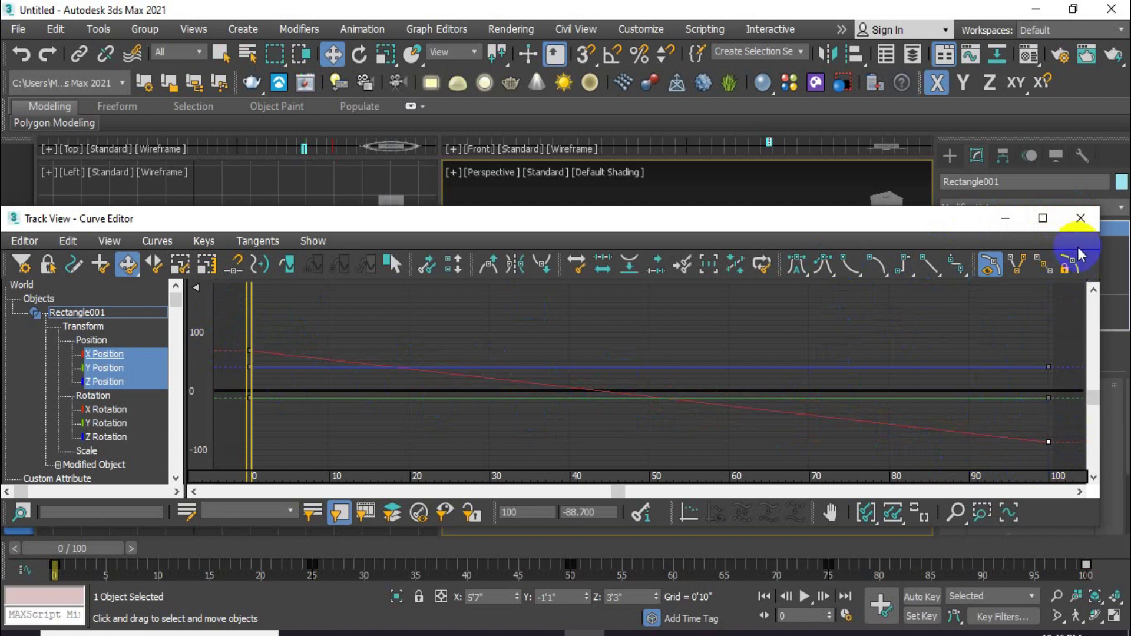
click(1080, 218)
- Take a Snapshot of the extruded profile over the range 0 to 100 with 45 copies as Mesh
click(98, 29)
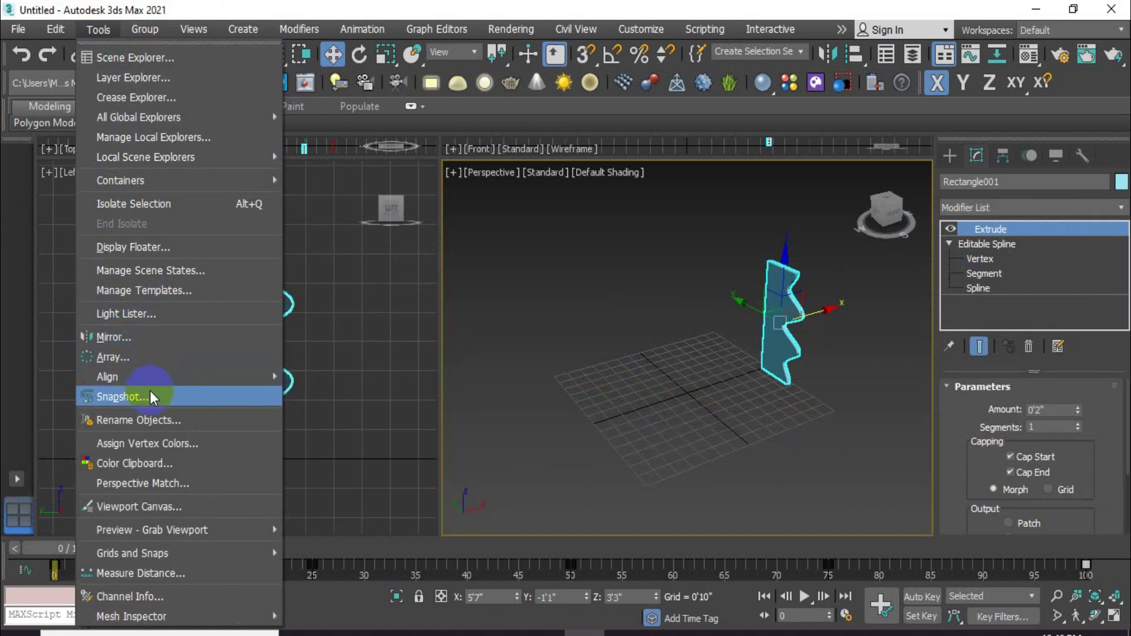
click(150, 397)
drag(580, 303, 507, 304)
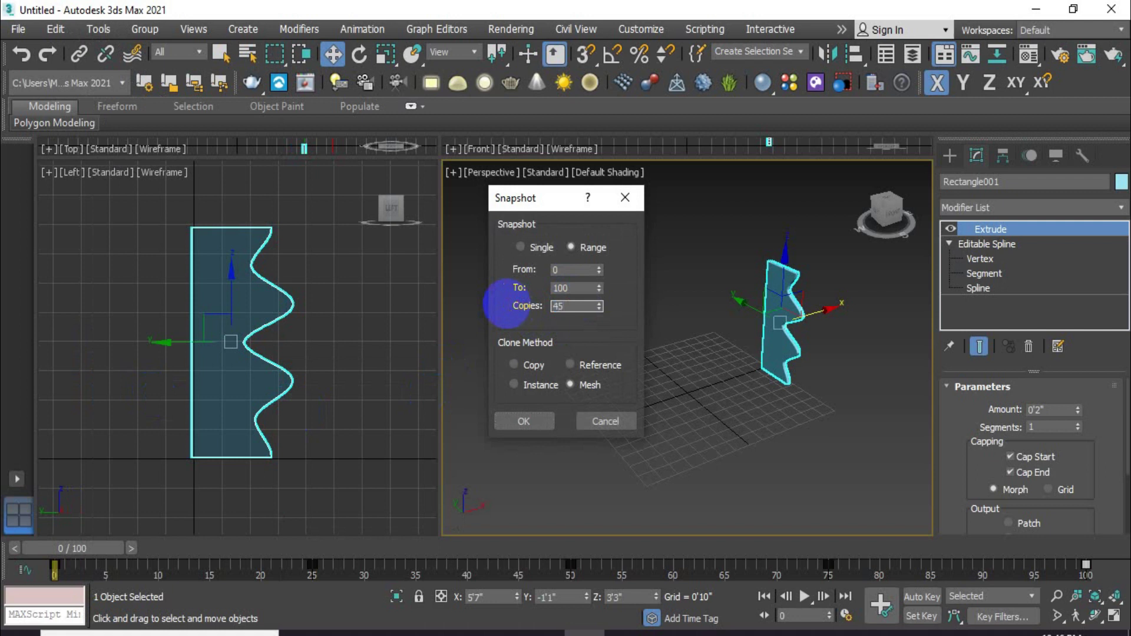
click(524, 421)
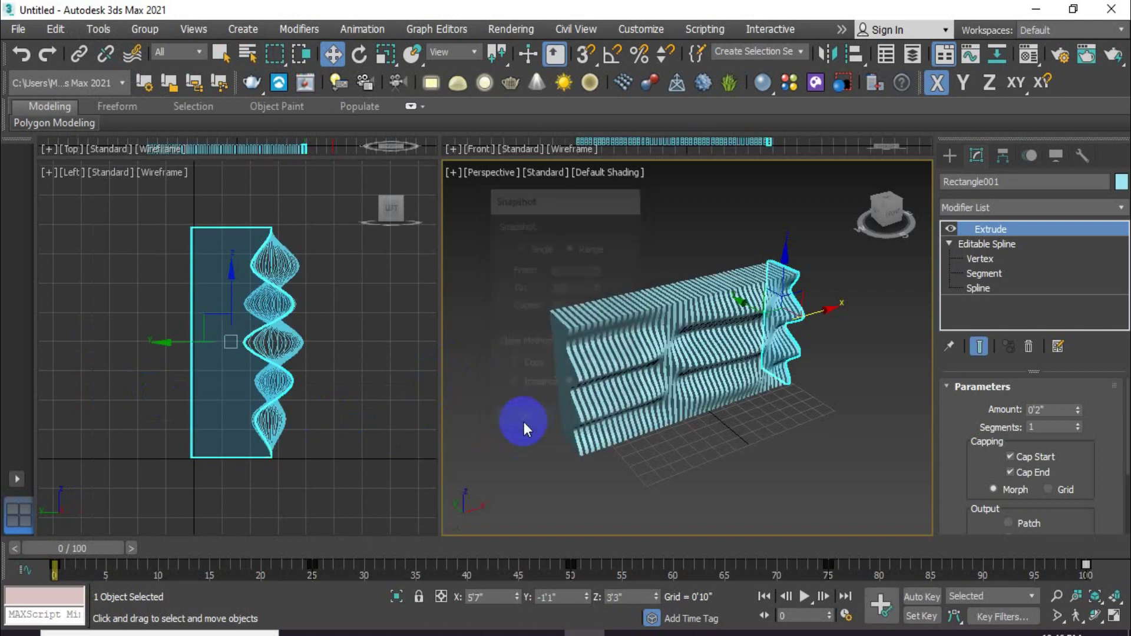
- Deselect the profile and examine the slatted wave wall's spacing and surface from different angles
click(737, 486)
mouse_move(700, 449)
alt+middle_down()
mouse_move(704, 421)
mouse_move(701, 443)
alt+middle_up()
scroll(701, 444, up, 4)
click(732, 384)
alt+middle_drag(775, 422, 726, 468)
click(783, 450)
scroll(757, 471, up, 4)
scroll(755, 471, down, 2)
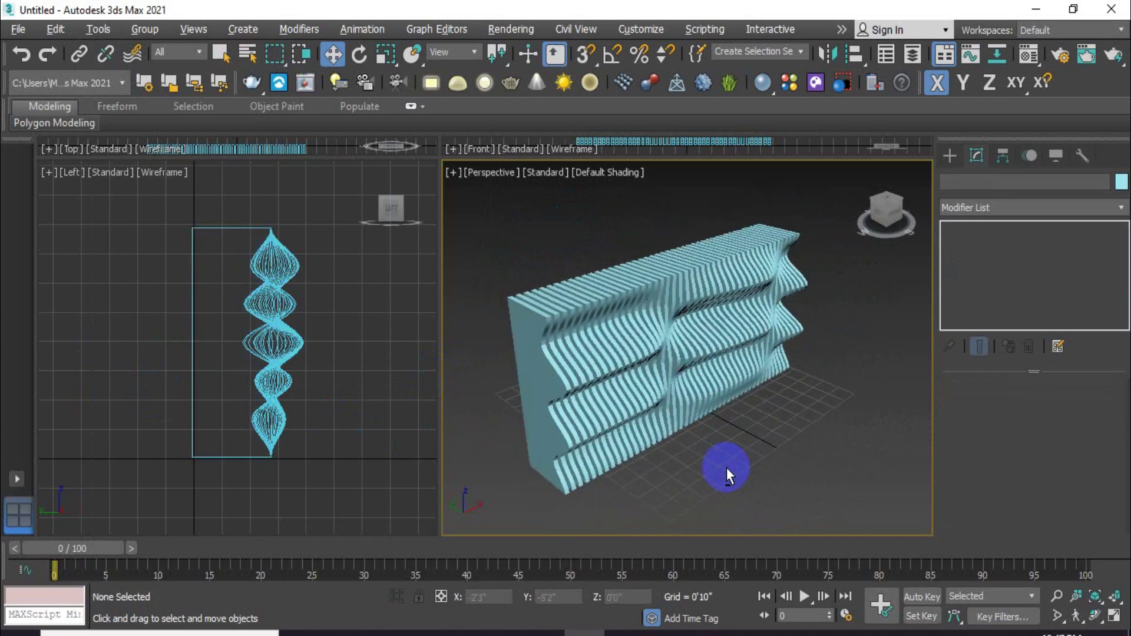